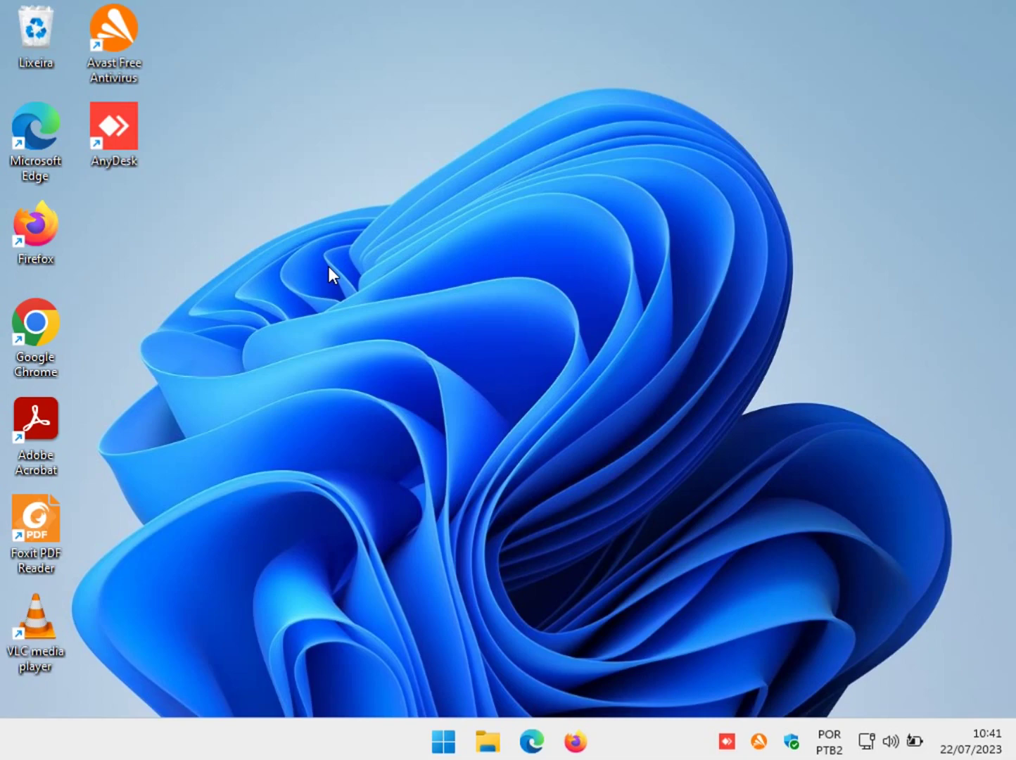
double_click(52, 174)
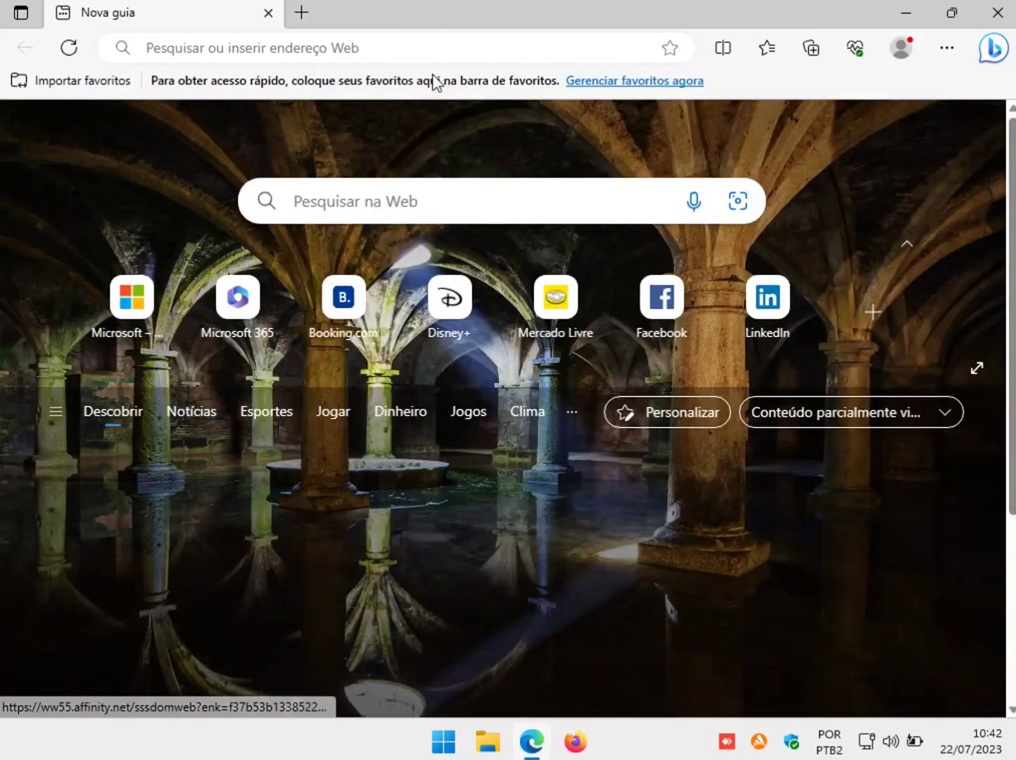
left_click(341, 45)
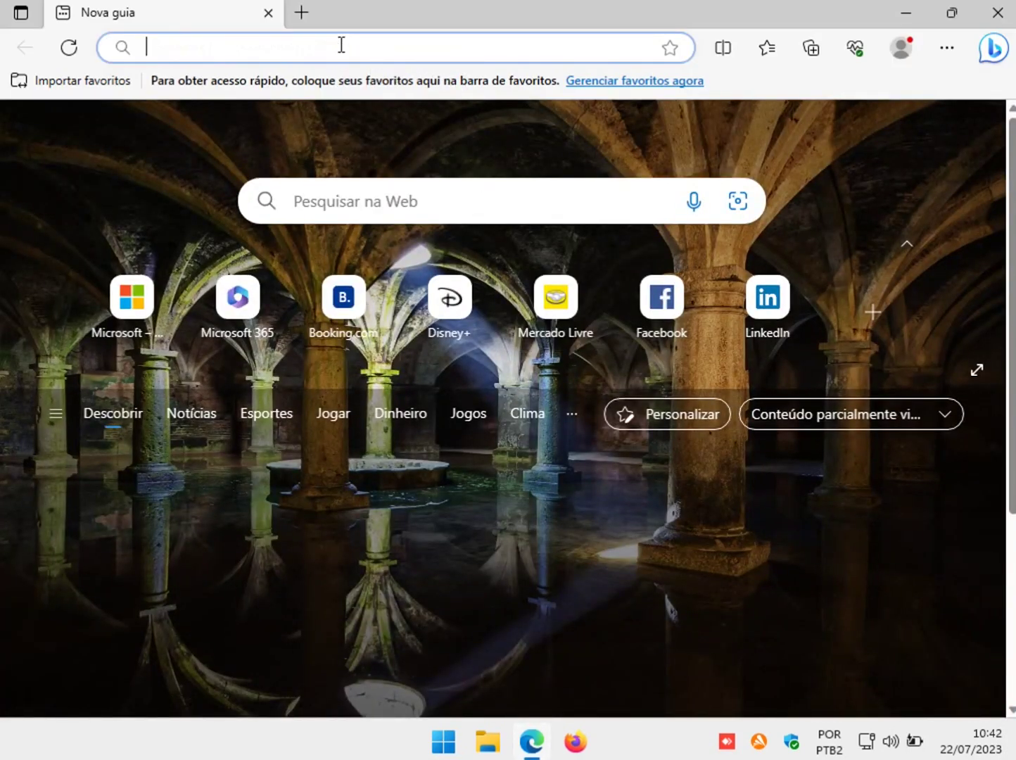
type("www.")
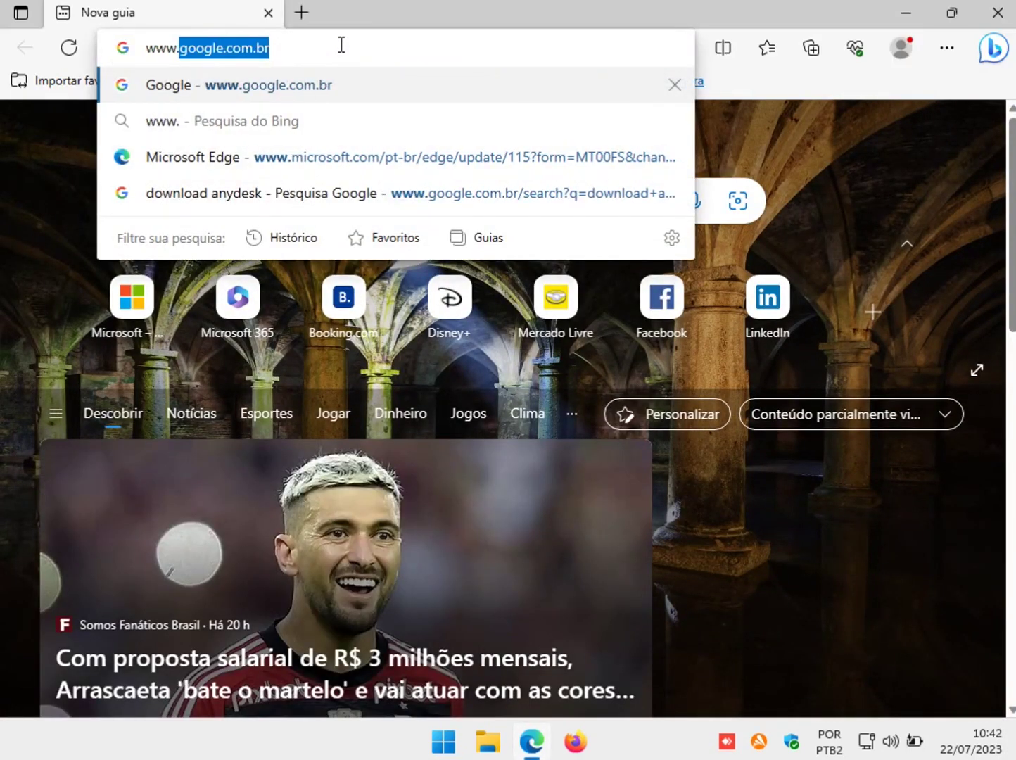
type("google.com.br")
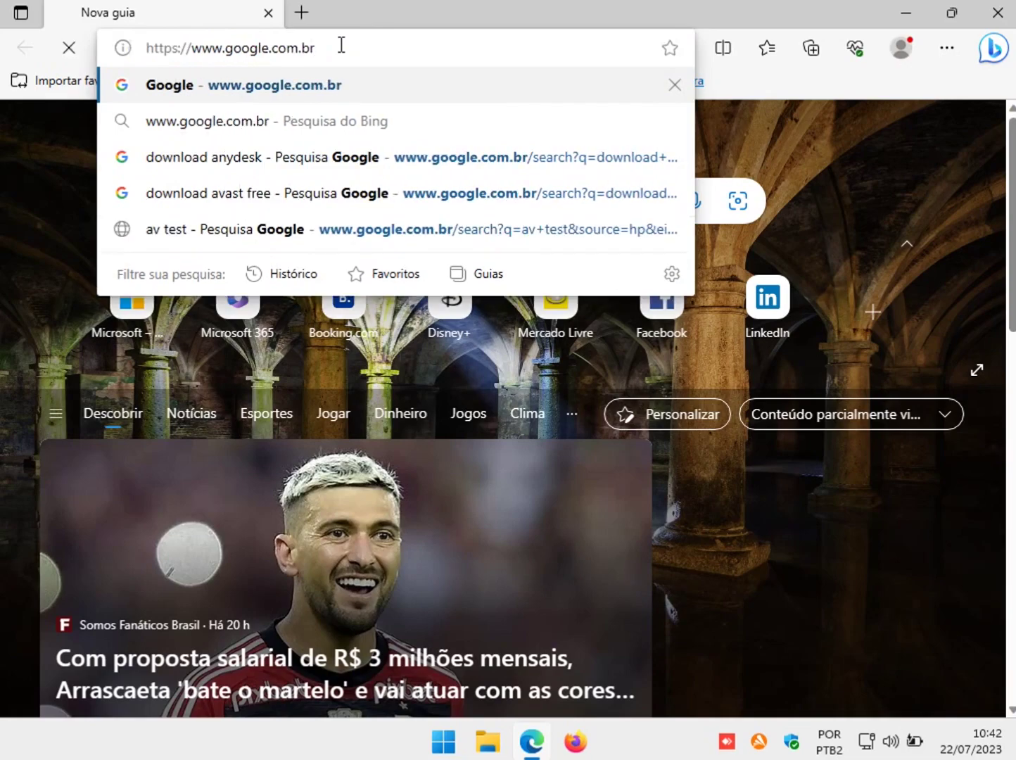
key("Return")
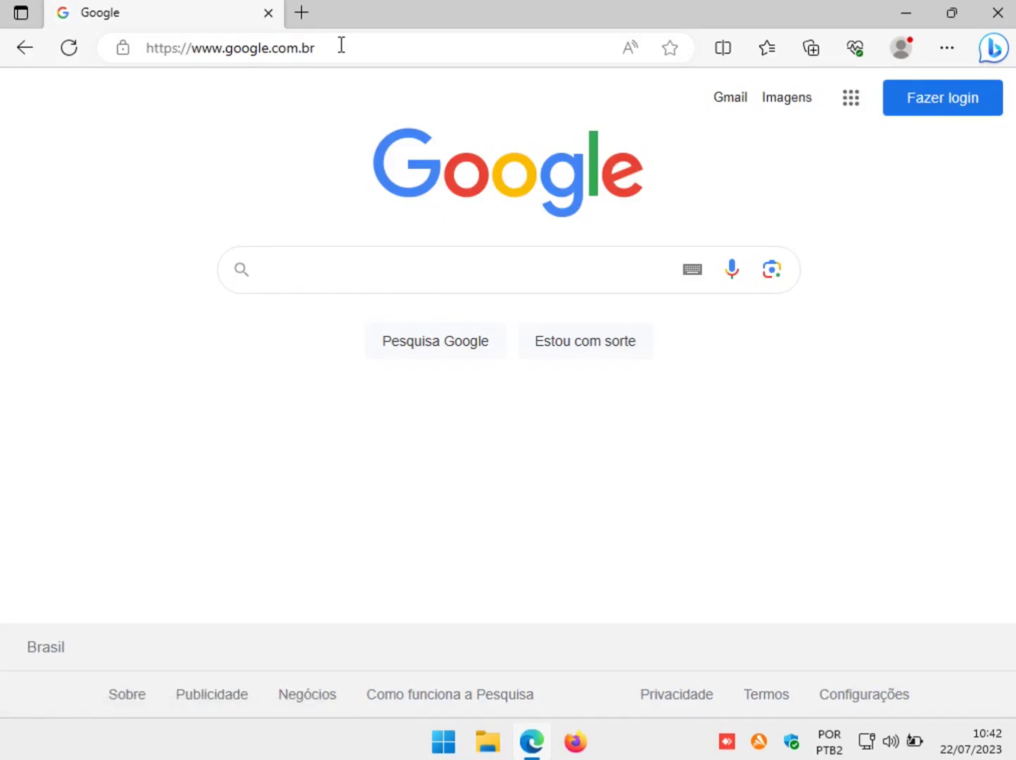
Step: Search Google for "download ccleaner"
left_click(365, 277)
type("download d")
type("cleaner")
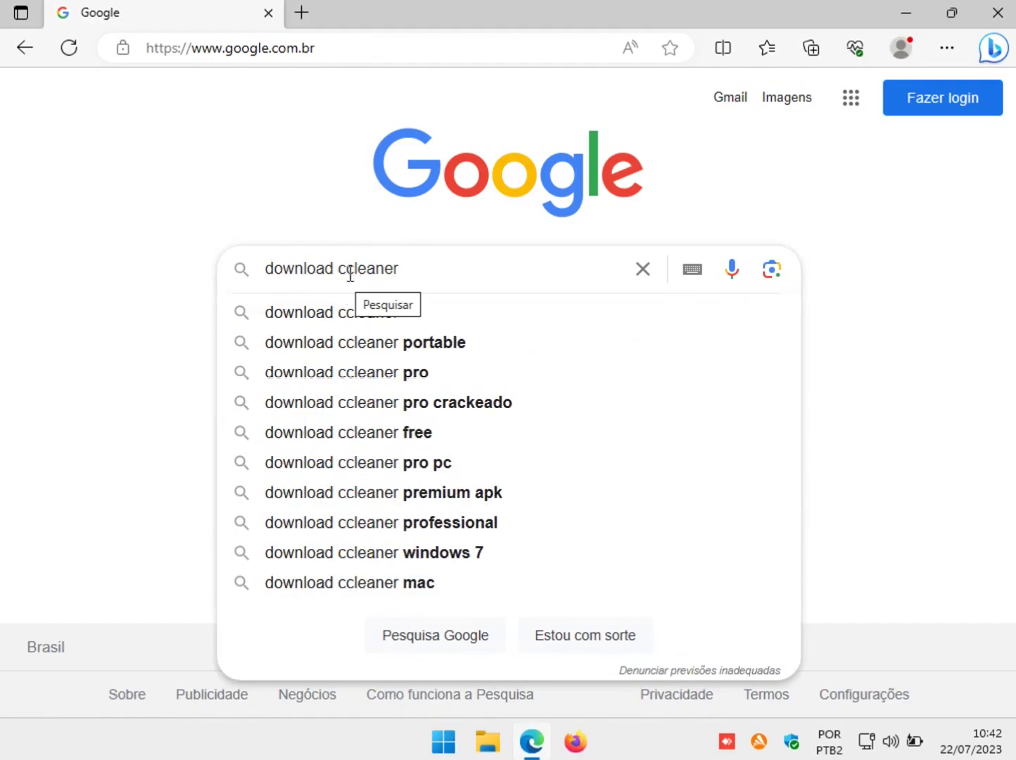
key("Return")
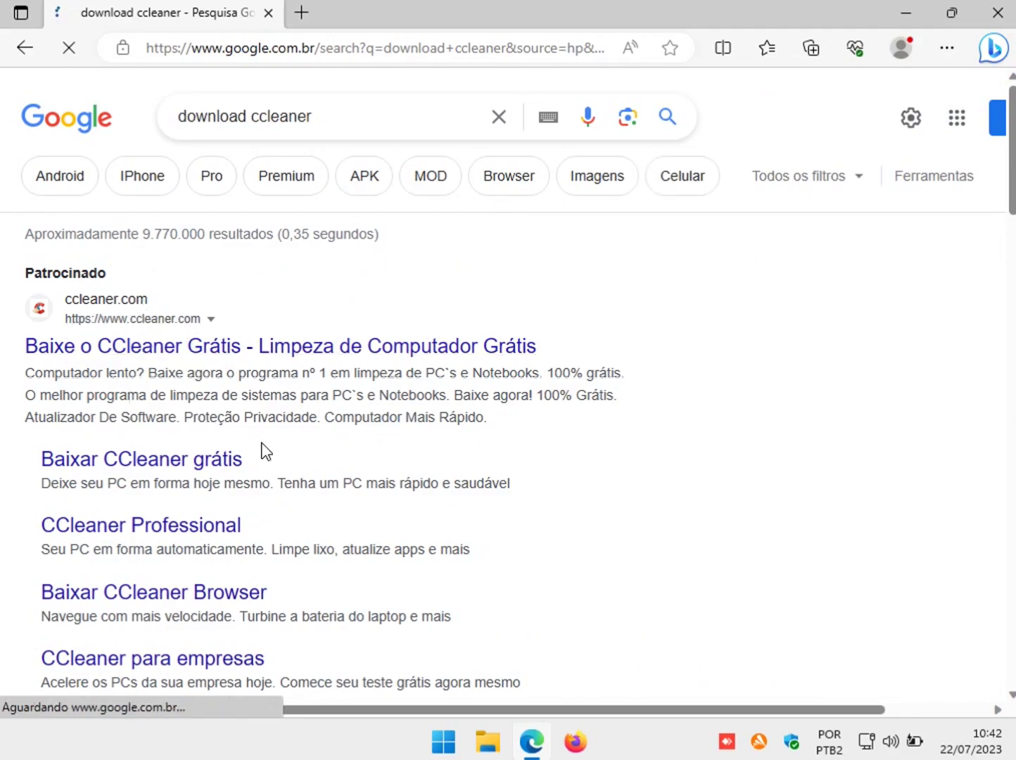
Step: Open the non-sponsored ccleaner.com result titled "Limpe, otimize e ajuste o seu PC gratuitamente! - CCleaner"
scroll(264, 451, "down", 7)
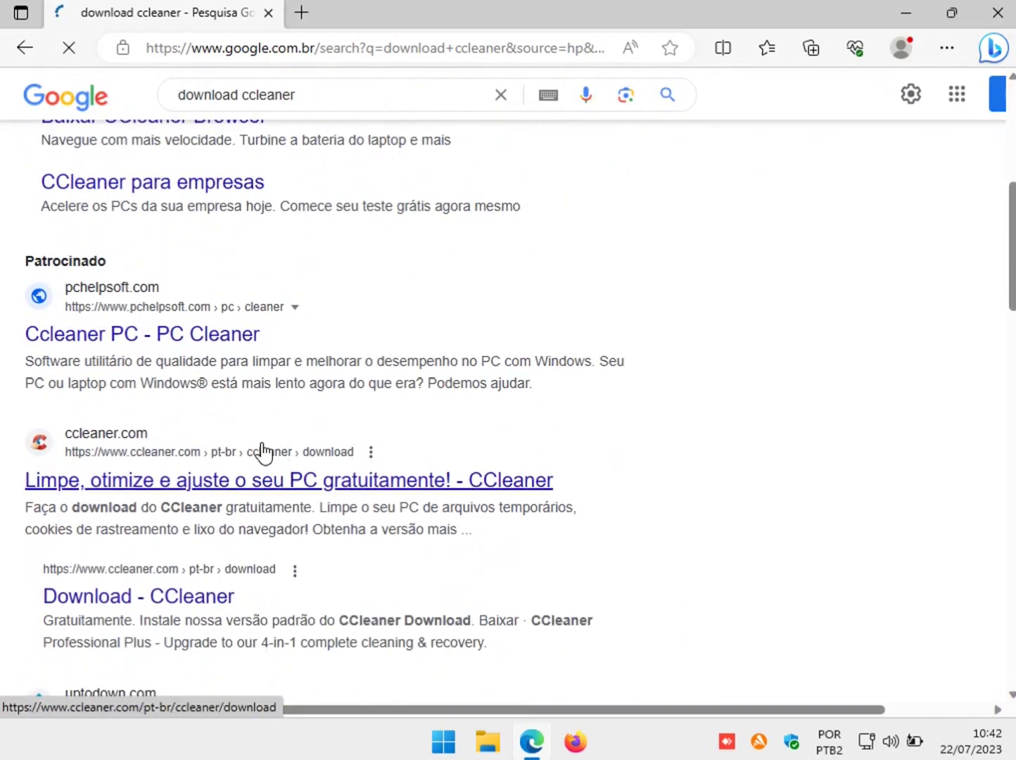
scroll(264, 451, "down", 3)
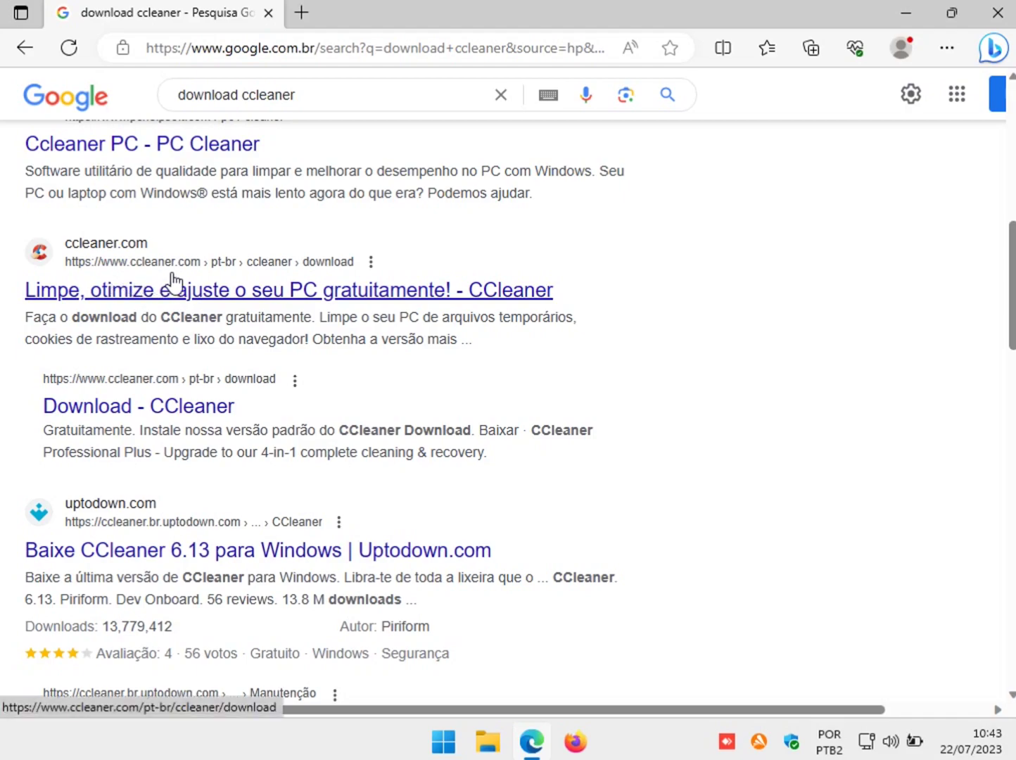
left_click(224, 297)
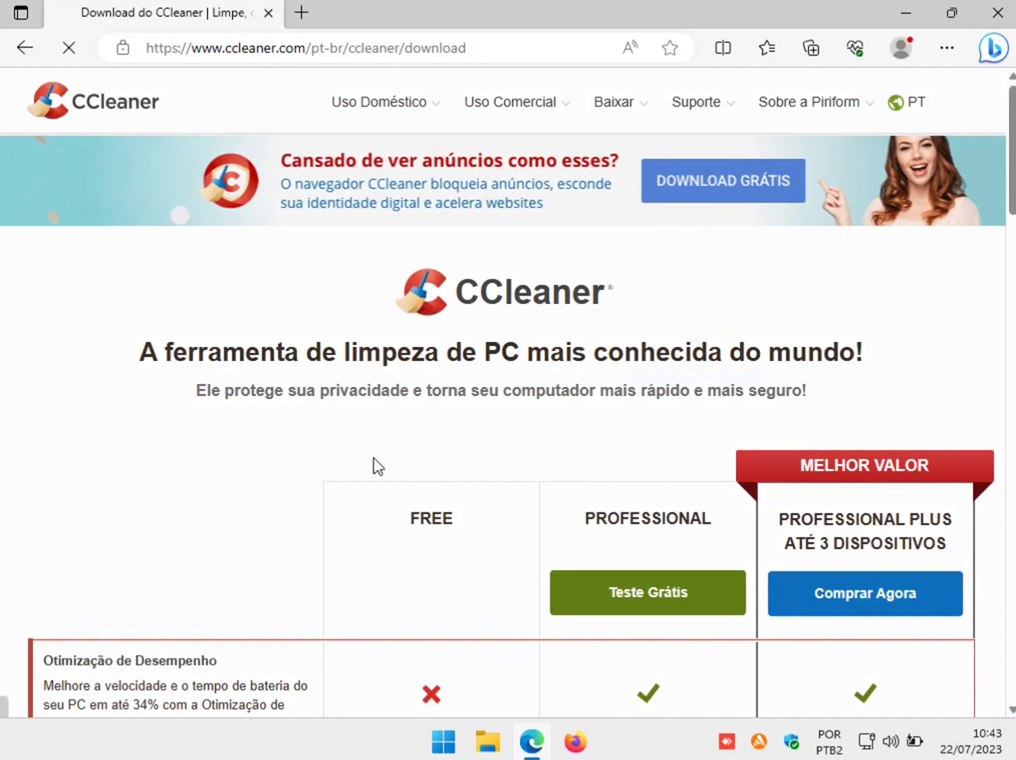
Step: Review the comparison of CCleaner editions and download the Free edition
scroll(345, 422, "down", 4)
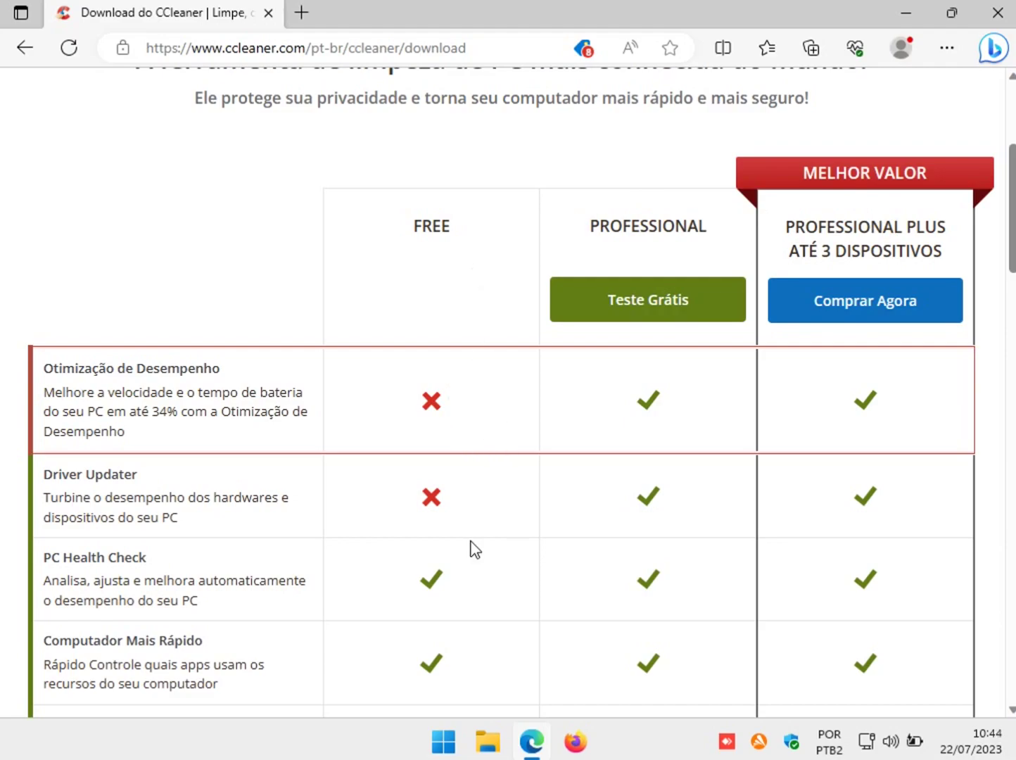
scroll(472, 541, "down", 4)
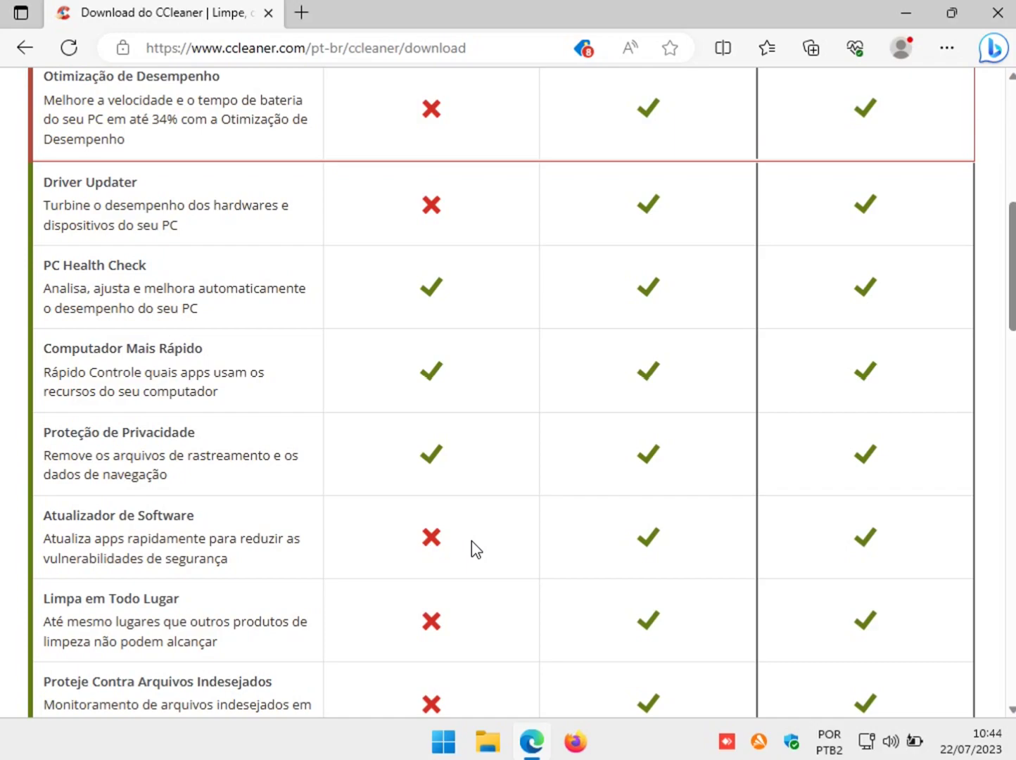
scroll(472, 540, "up", 5)
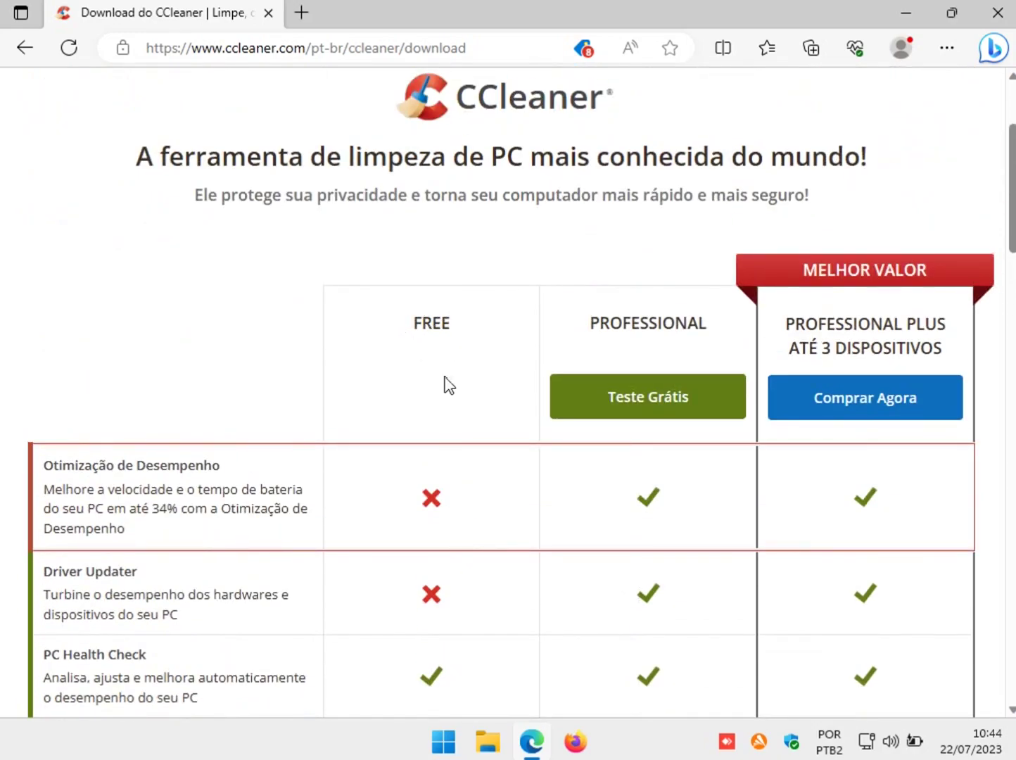
scroll(494, 507, "down", 15)
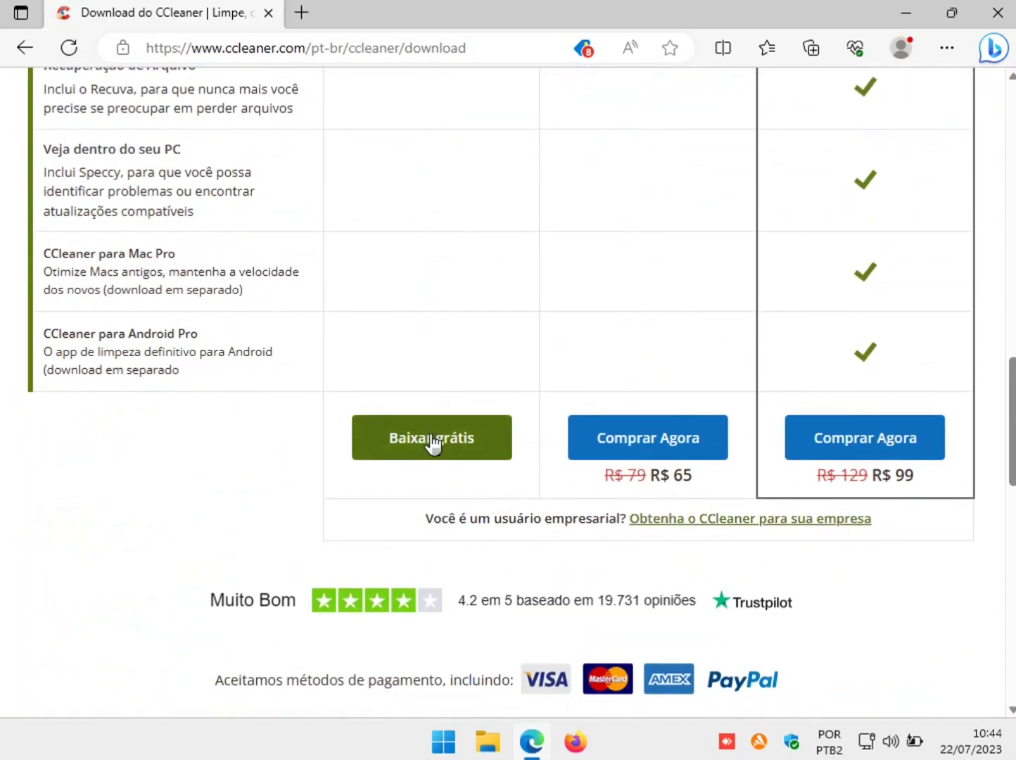
left_click(420, 456)
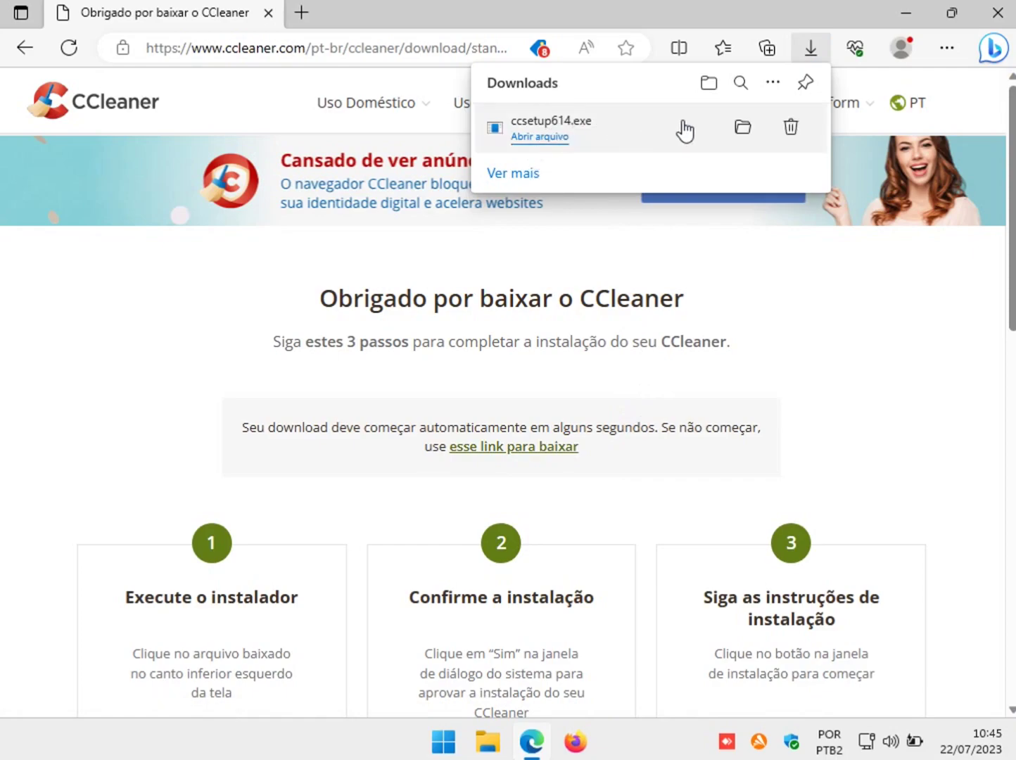
Step: Install CCleaner from ccsetup614 in the Downloads folder, allowing it to make changes to the device, and launch the program
left_click(743, 128)
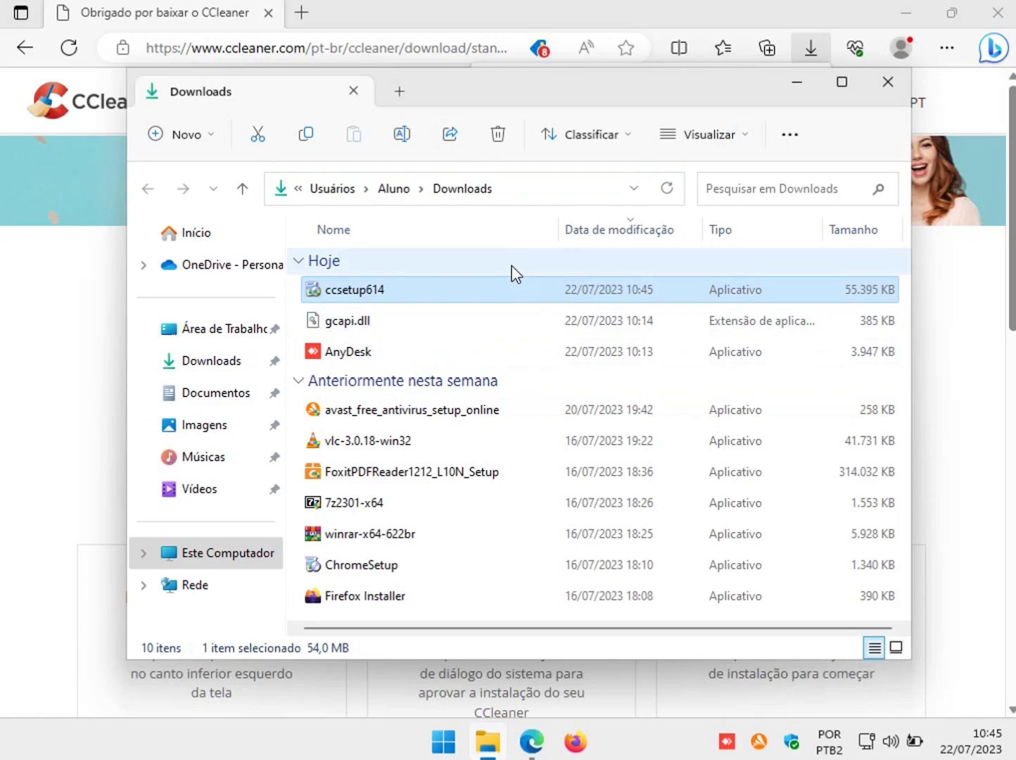
double_click(412, 294)
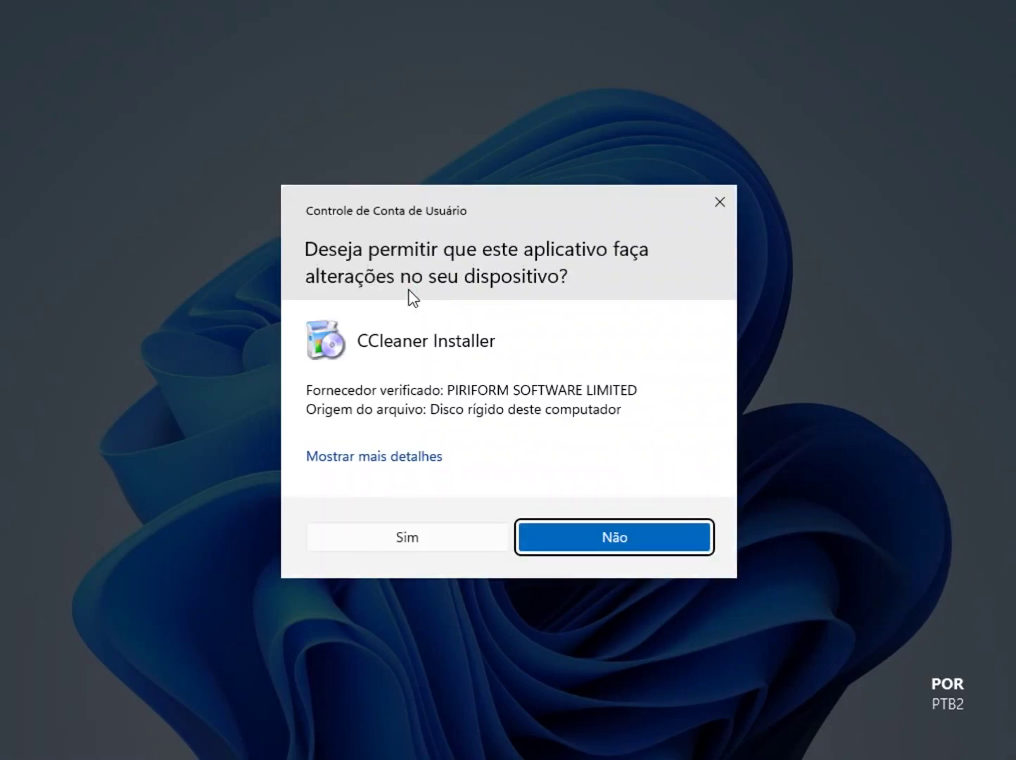
left_click(415, 537)
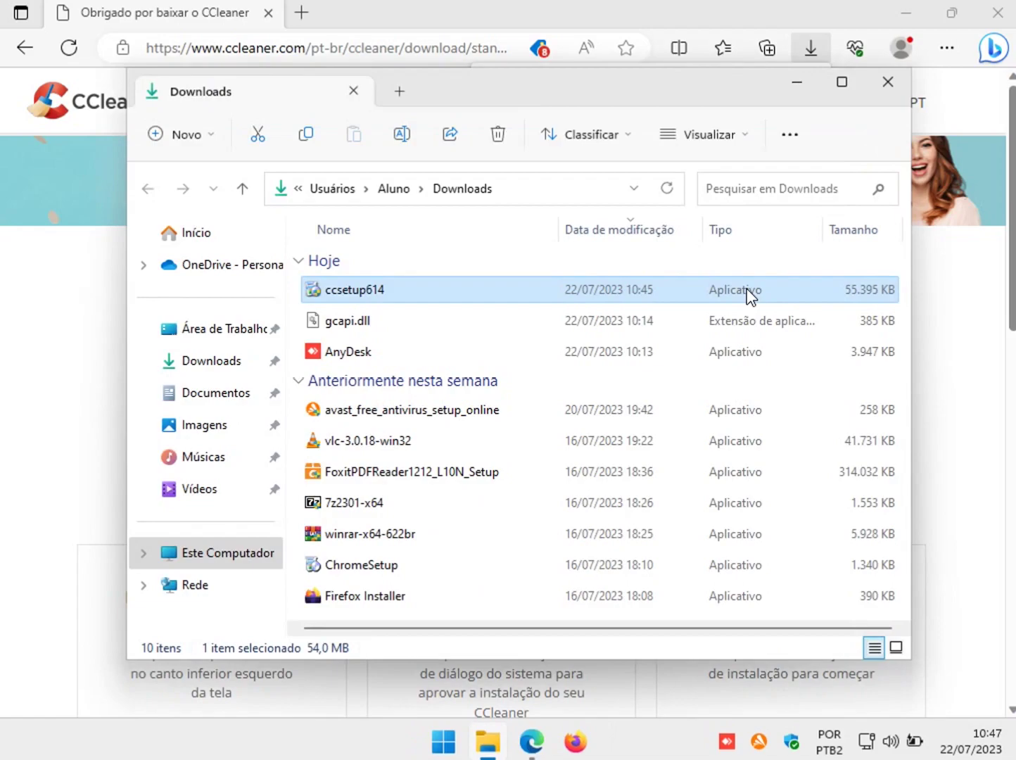
double_click(746, 290)
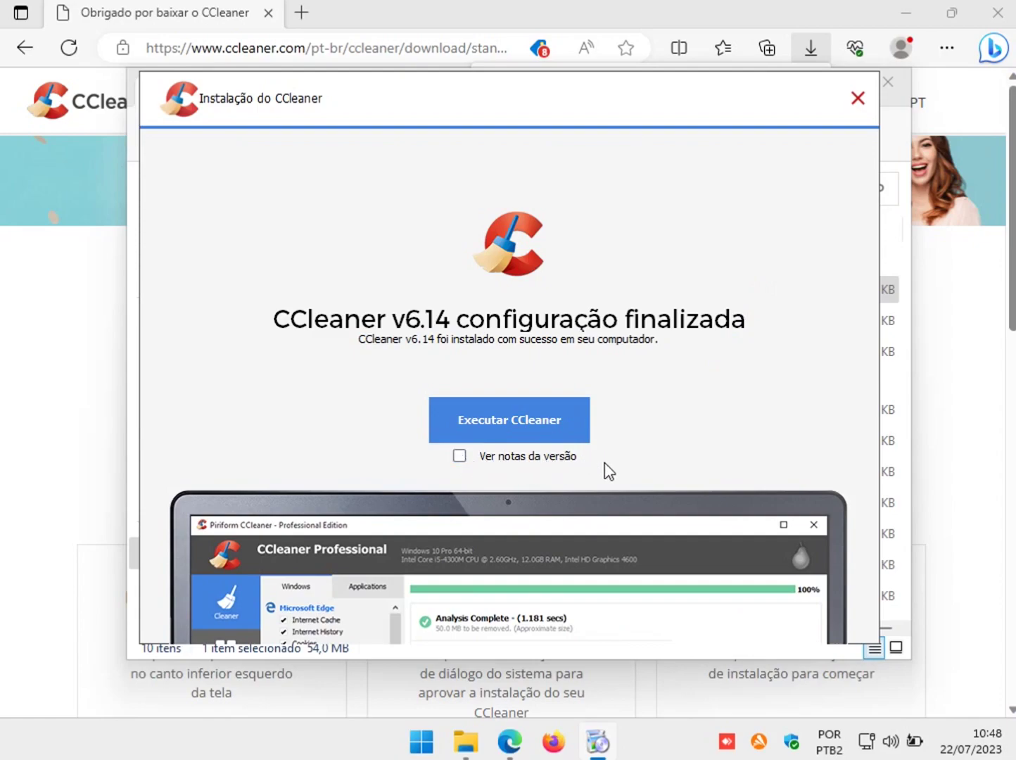
left_click(503, 422)
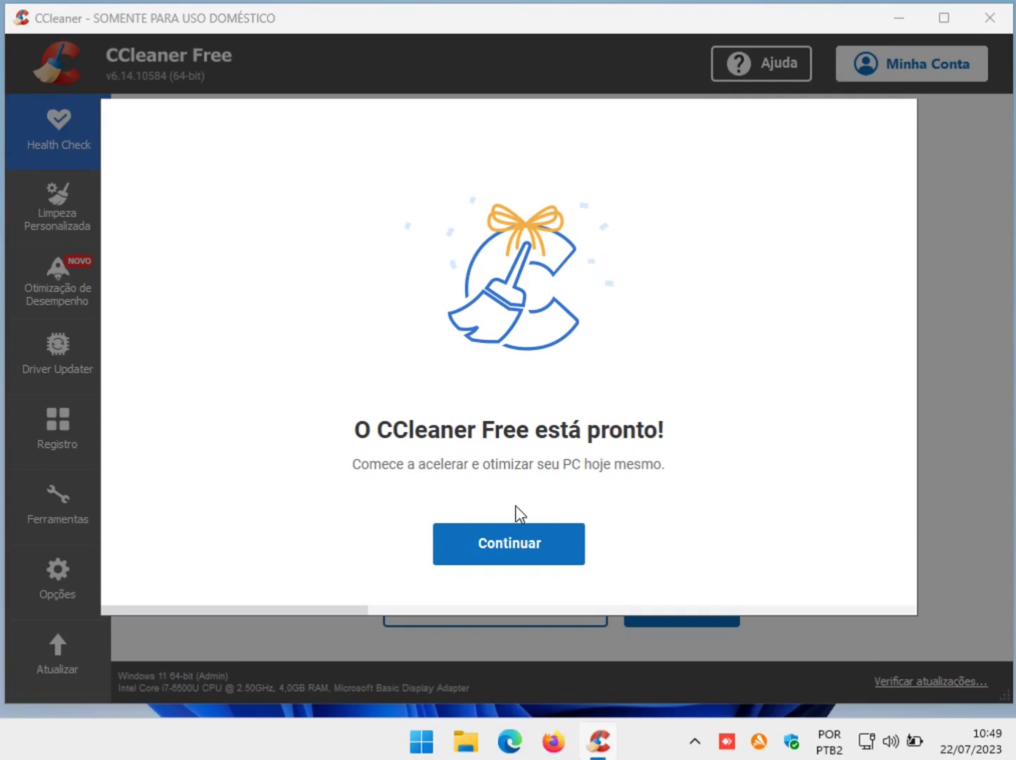
Step: Complete the CCleaner welcome screens, unticking CCleaner Browser as default browser and declining its installation offer
left_click(536, 546)
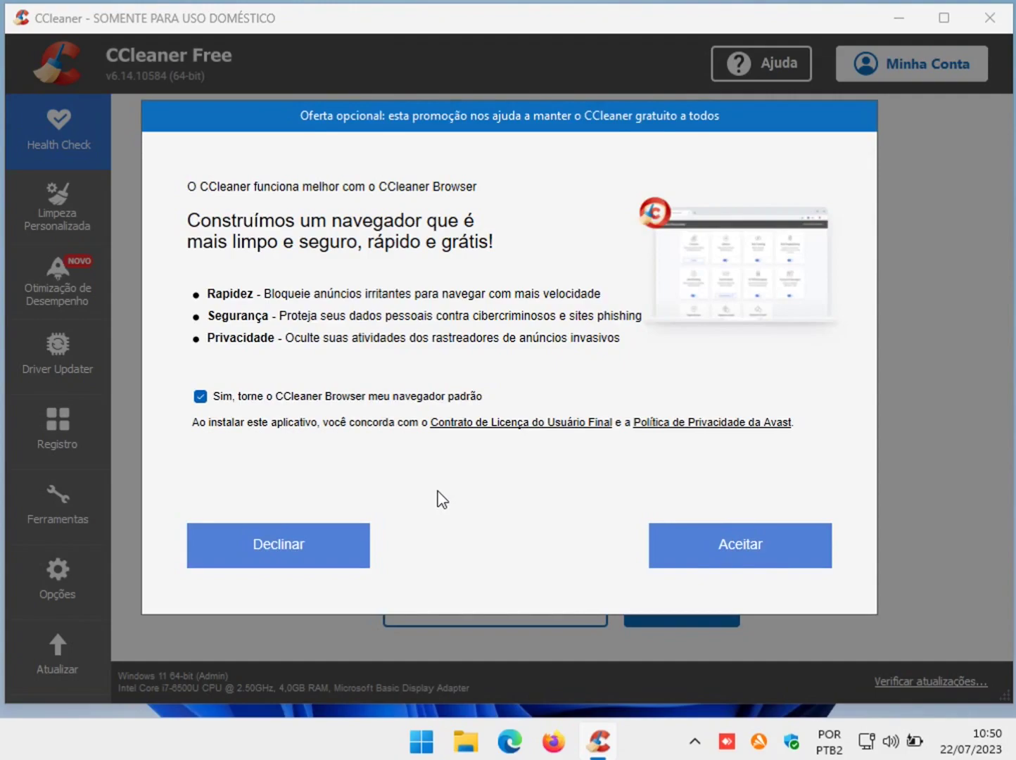
left_click(201, 396)
left_click(280, 556)
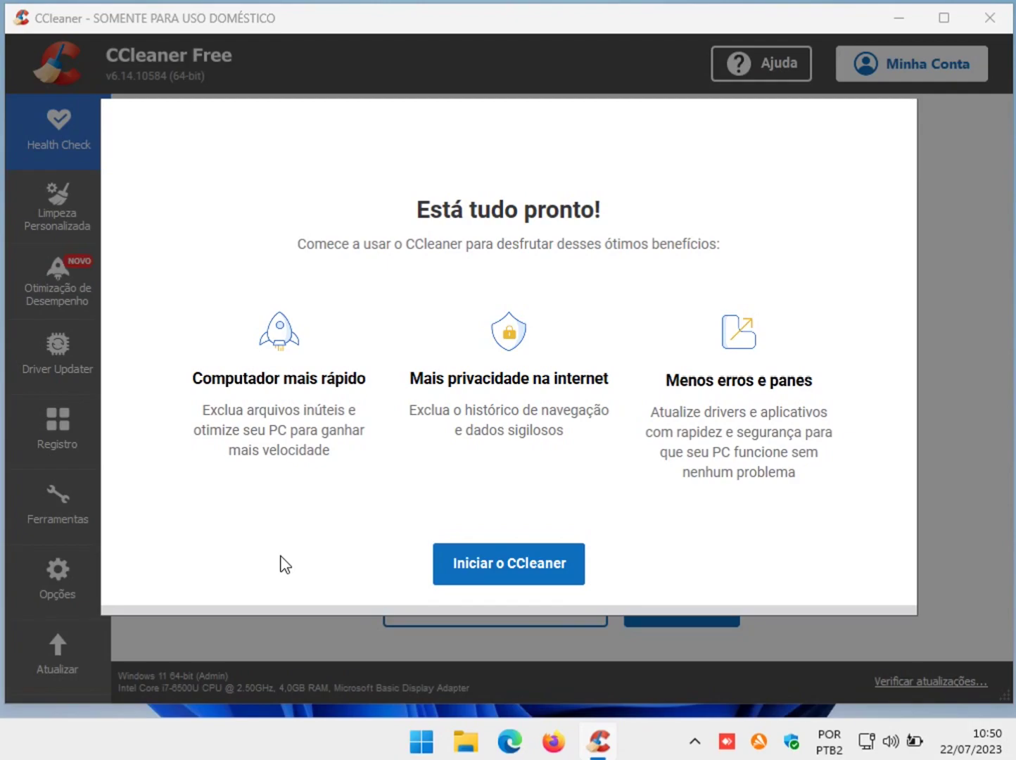
left_click(490, 573)
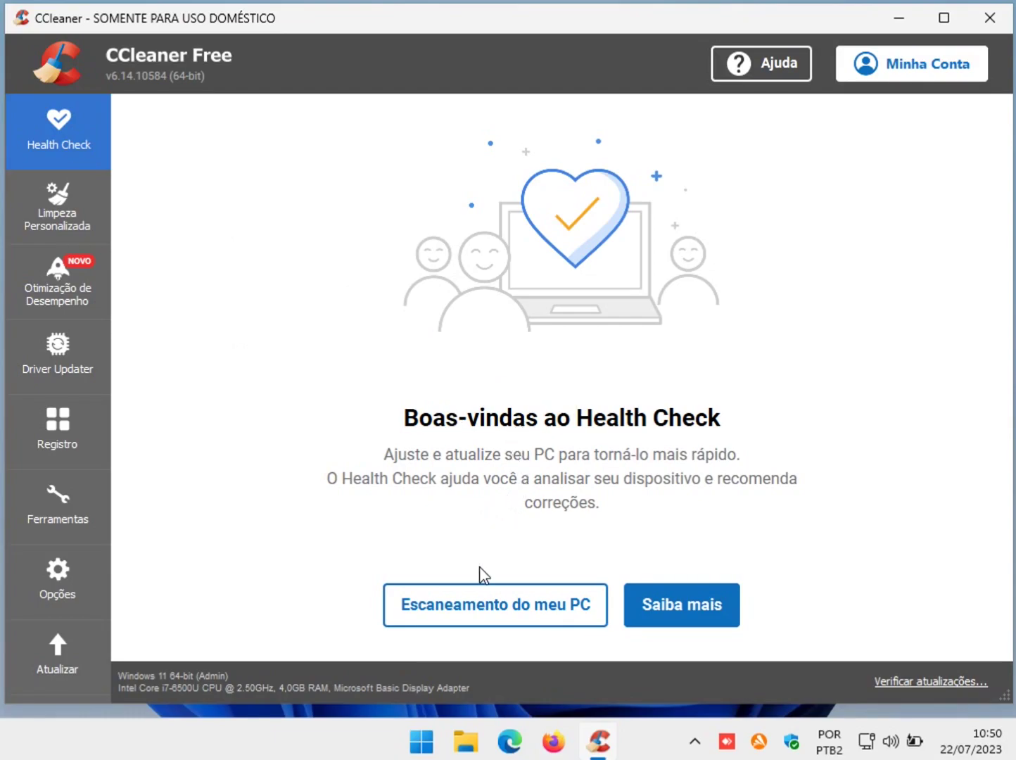
Step: Scan the PC with Health Check, closing Edge Chromium for the analysis and forcing it to shut down
left_click(497, 622)
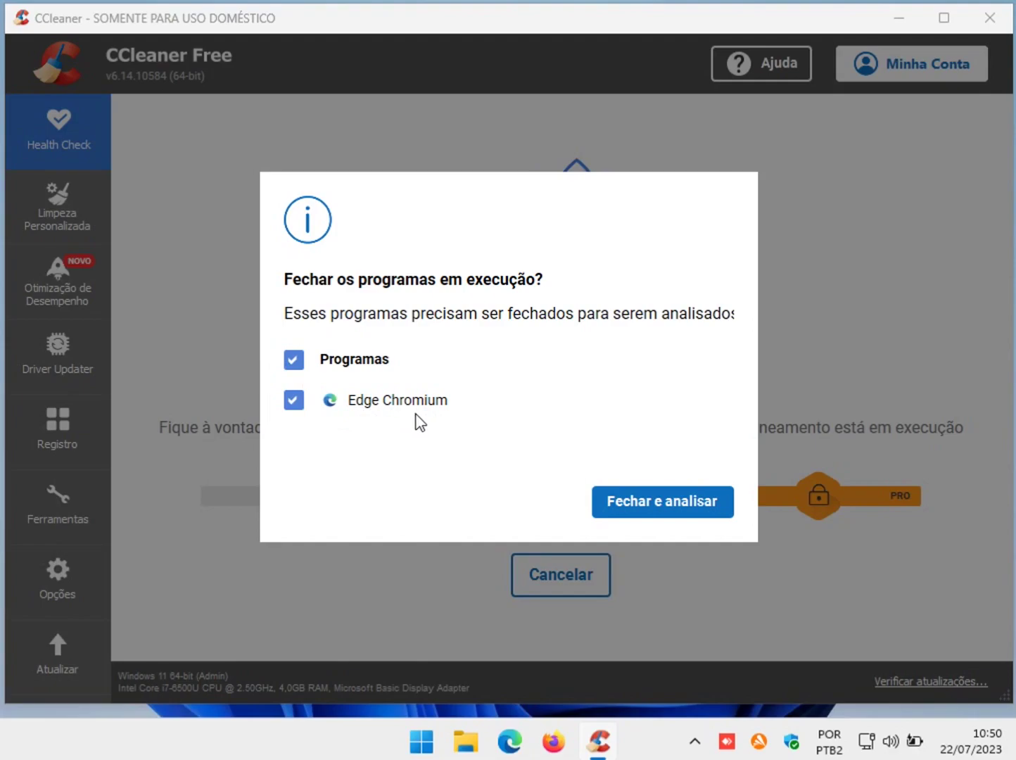
left_click(645, 503)
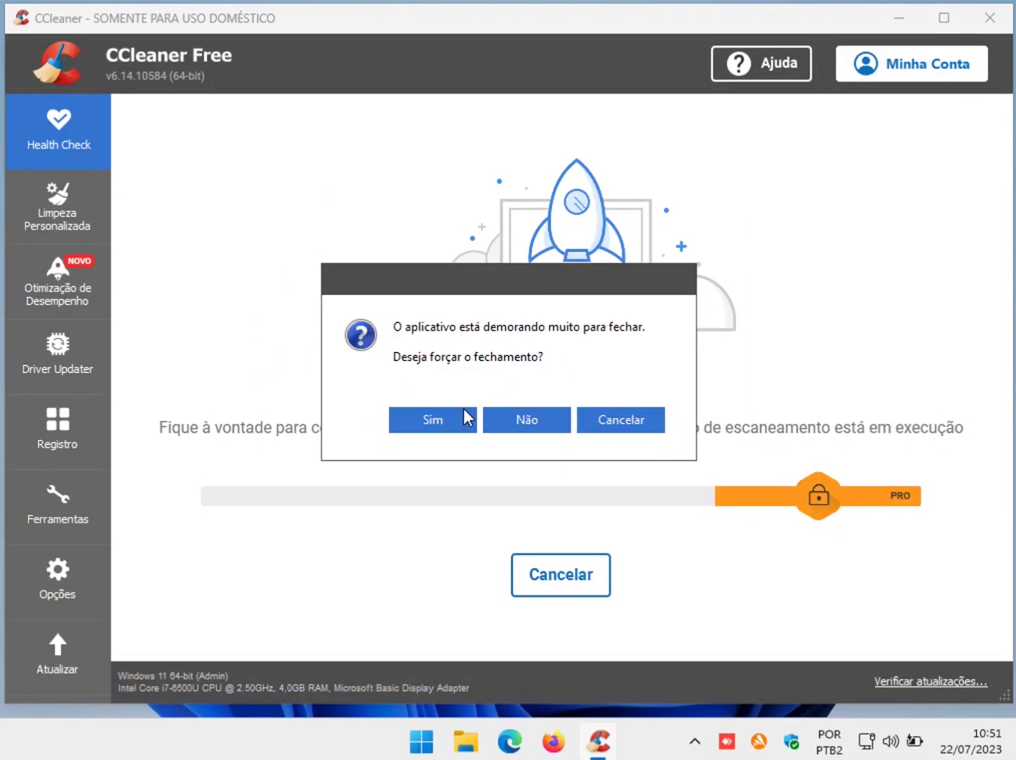
left_click(454, 427)
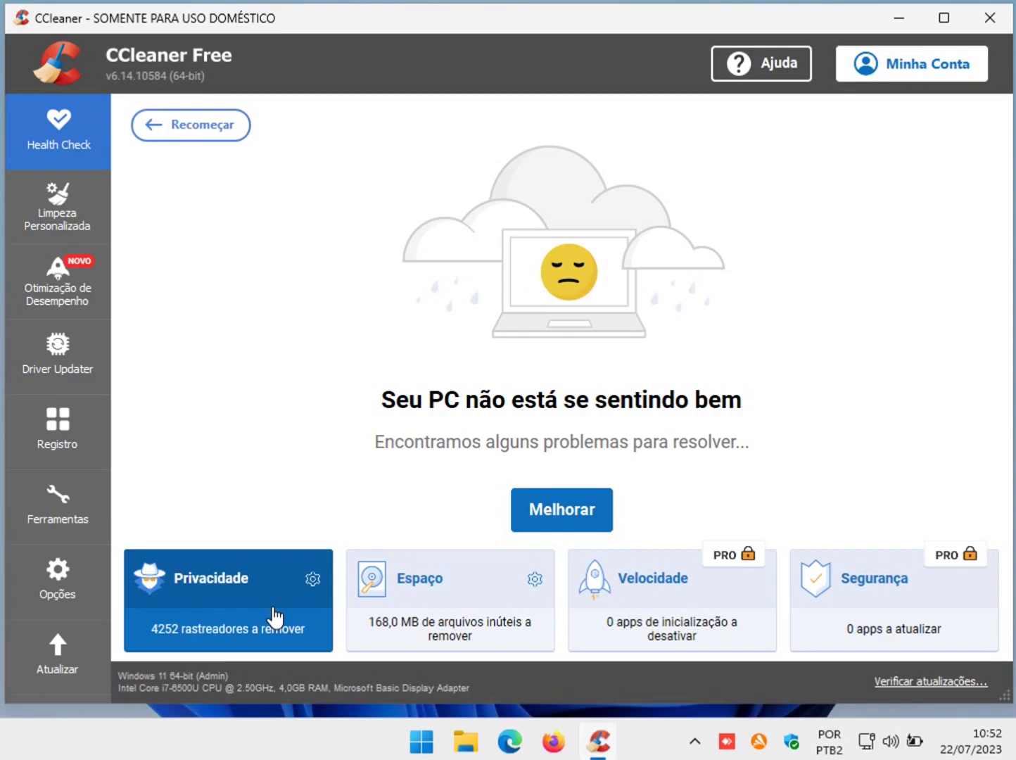
Step: Examine which Windows and program items are ticked for cleaning in Limpeza Personalizada
left_click(95, 221)
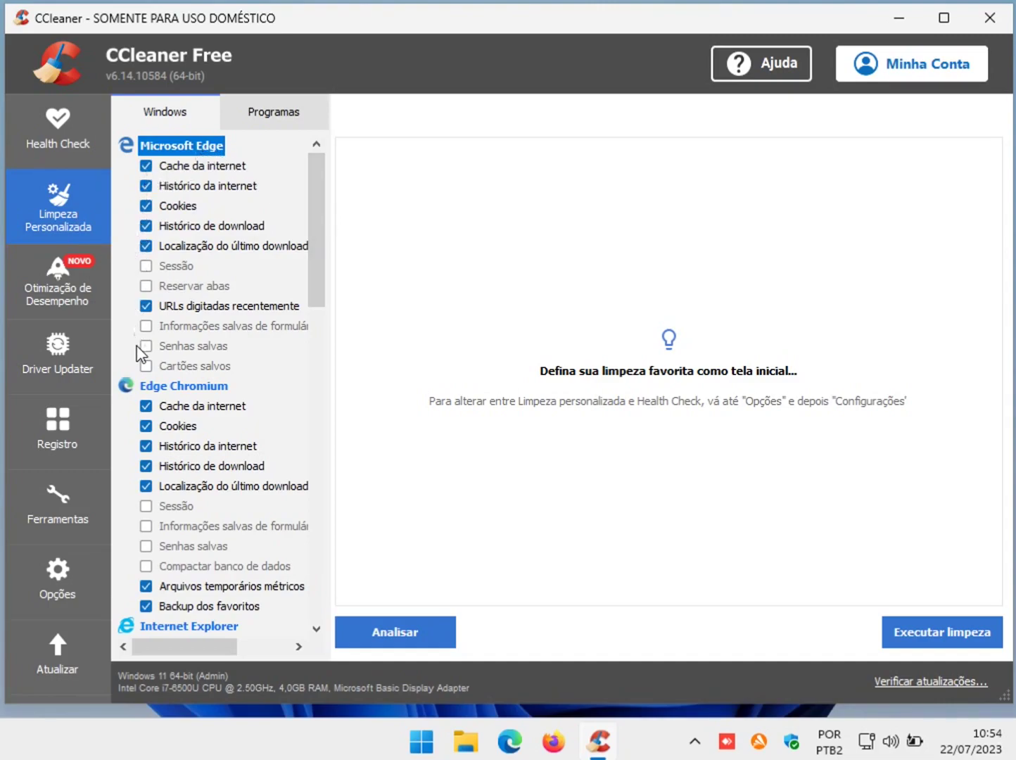
left_click_drag(309, 228, 316, 198)
left_click_drag(312, 240, 310, 301)
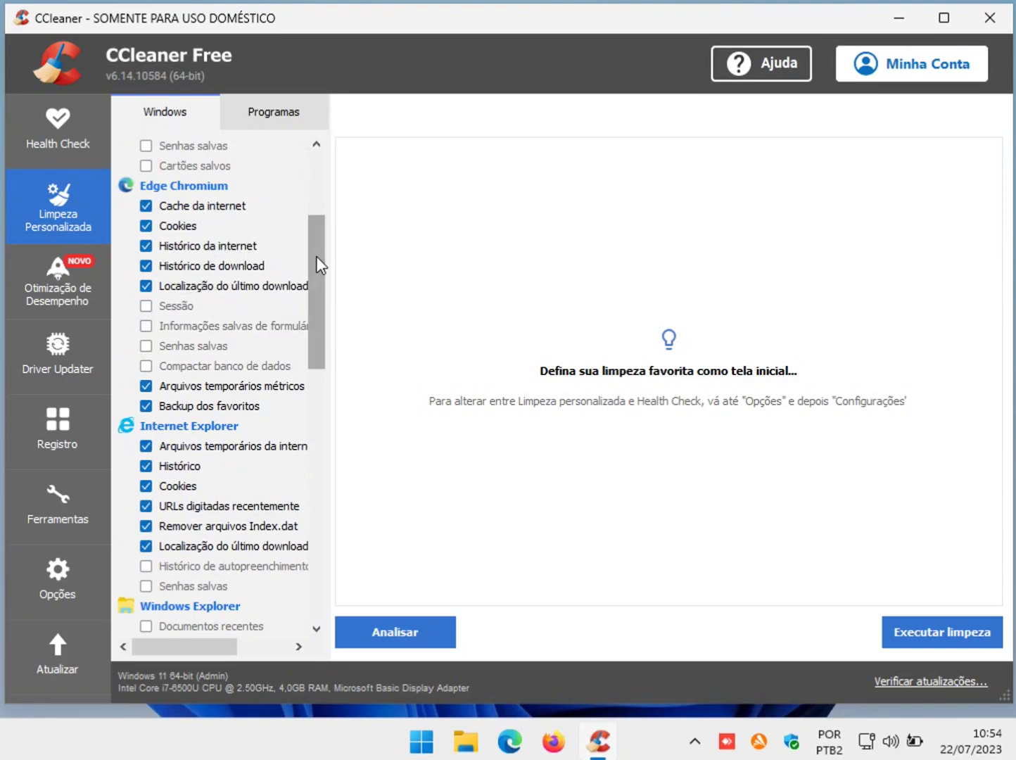
scroll(316, 256, "down", 5)
left_click_drag(315, 333, 312, 417)
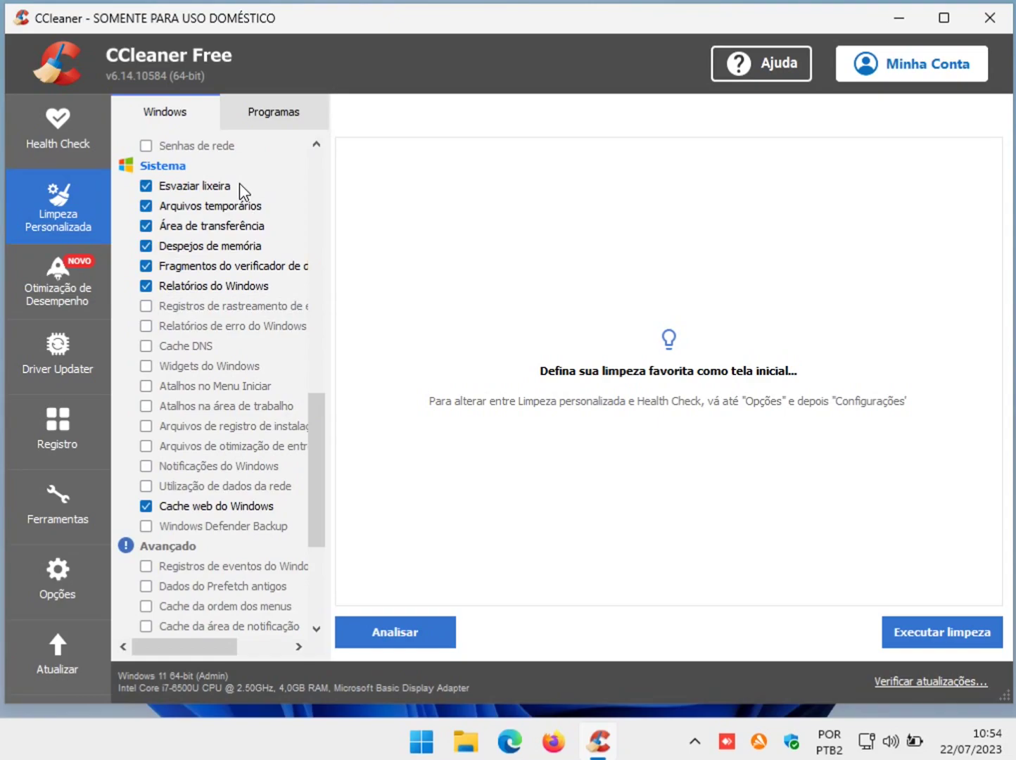
left_click_drag(314, 413, 315, 497)
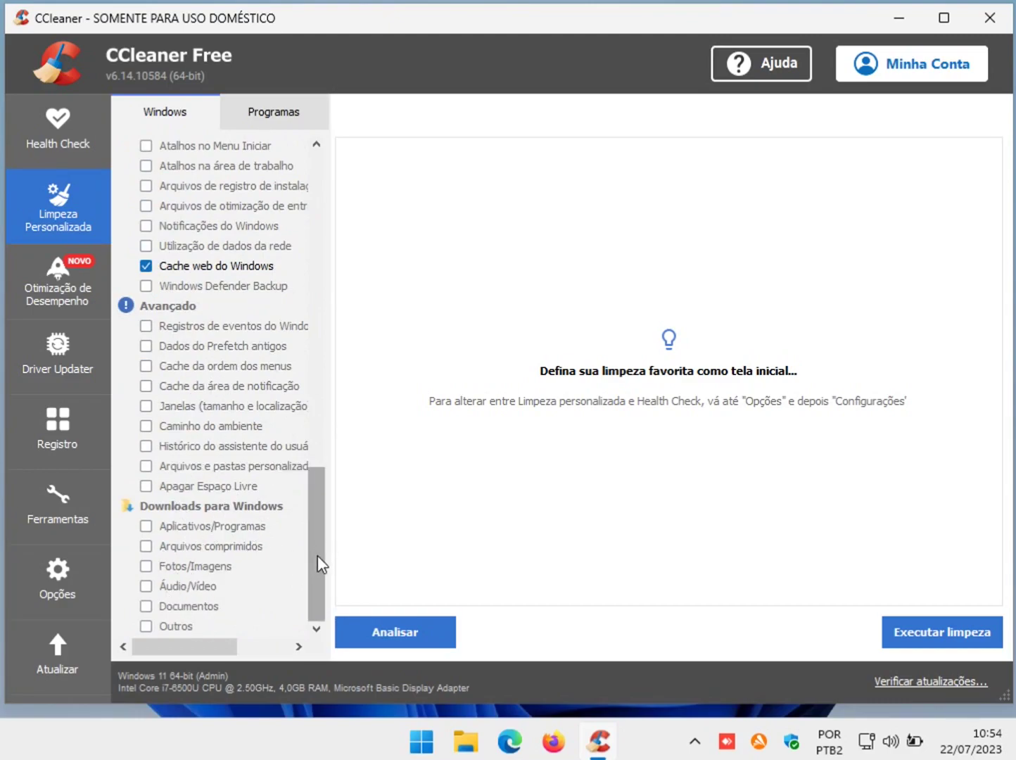
left_click_drag(317, 555, 294, 90)
left_click(282, 116)
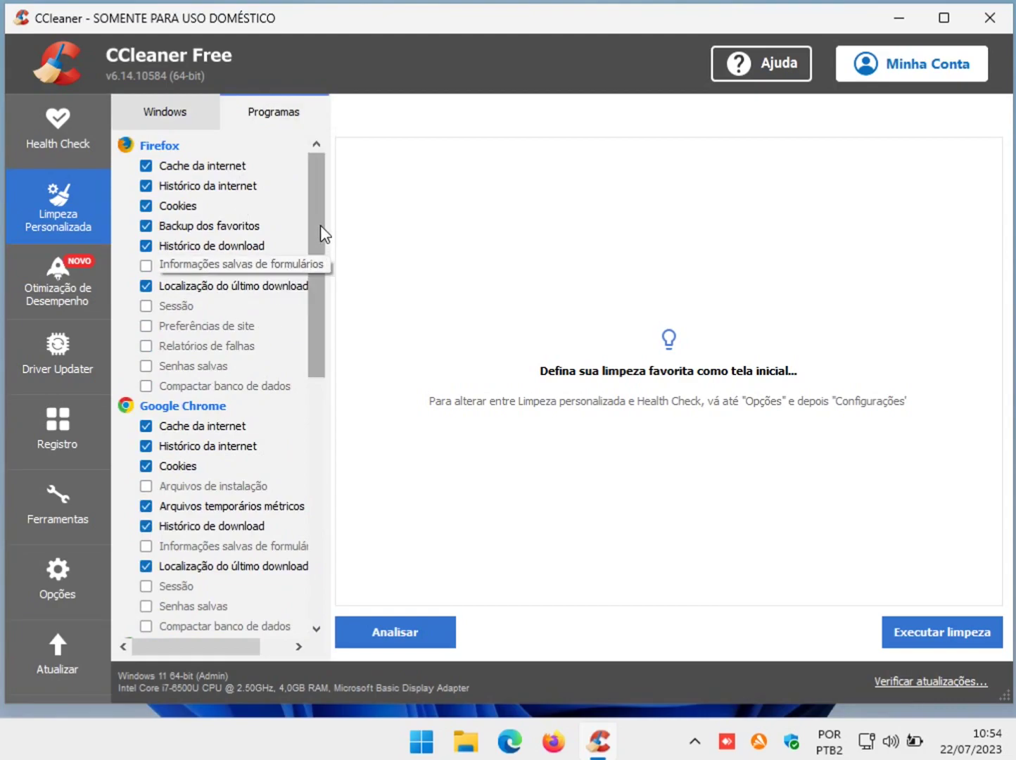
left_click_drag(320, 234, 309, 195)
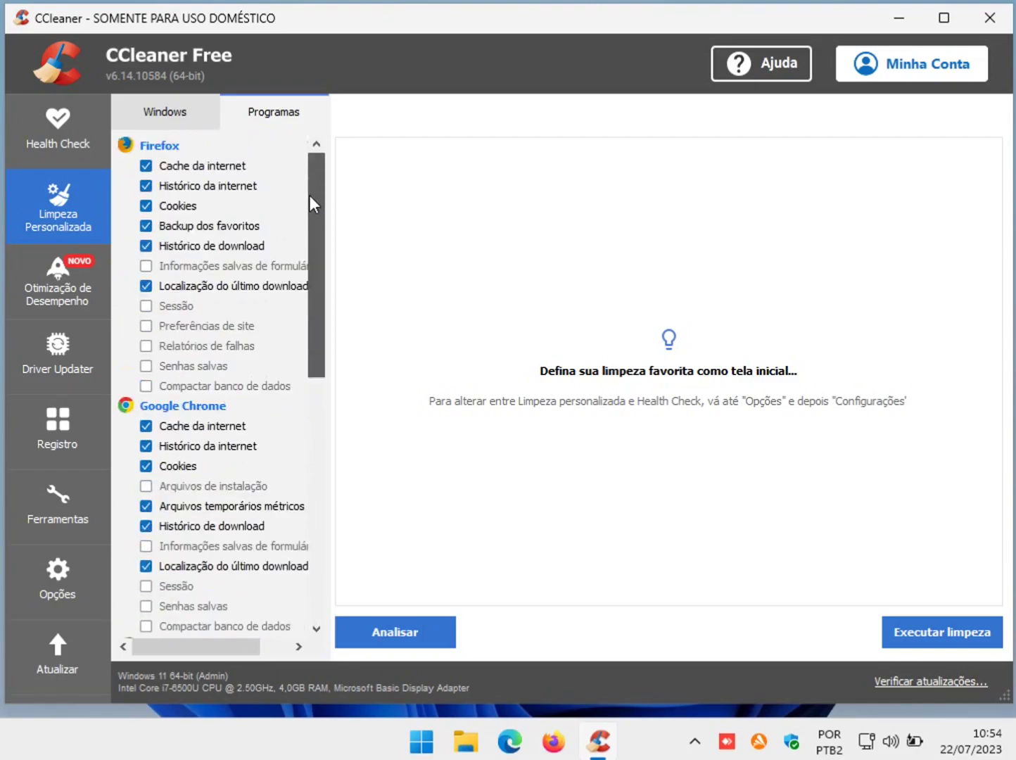
Step: Tick Sessão, Reservar abas, Informações salvas de formulários, Senhas salvas and Cartões salvos for cleaning in the Windows list's Microsoft Edge group, accepting the password alert
left_click(180, 121)
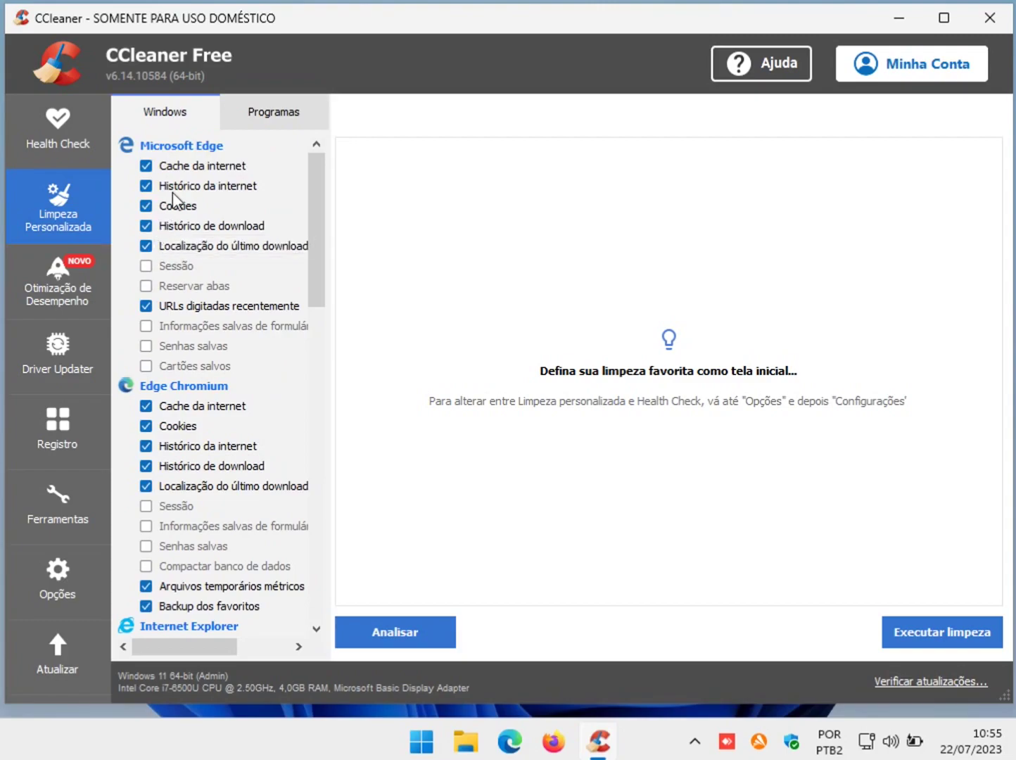
left_click(146, 266)
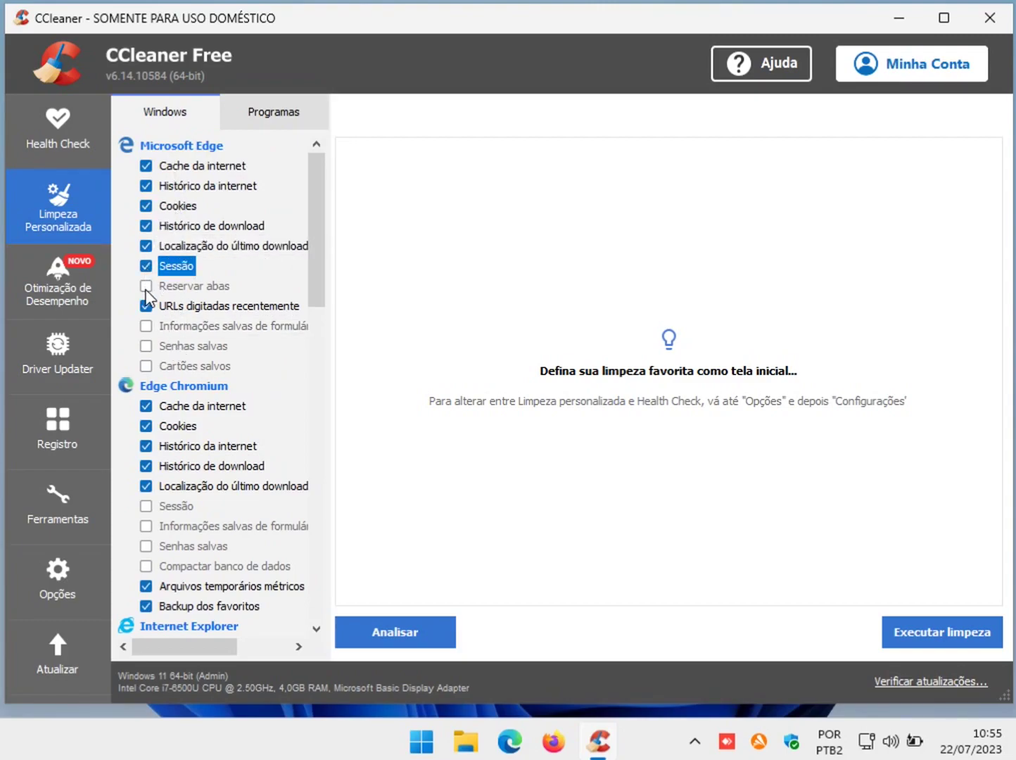
left_click(146, 287)
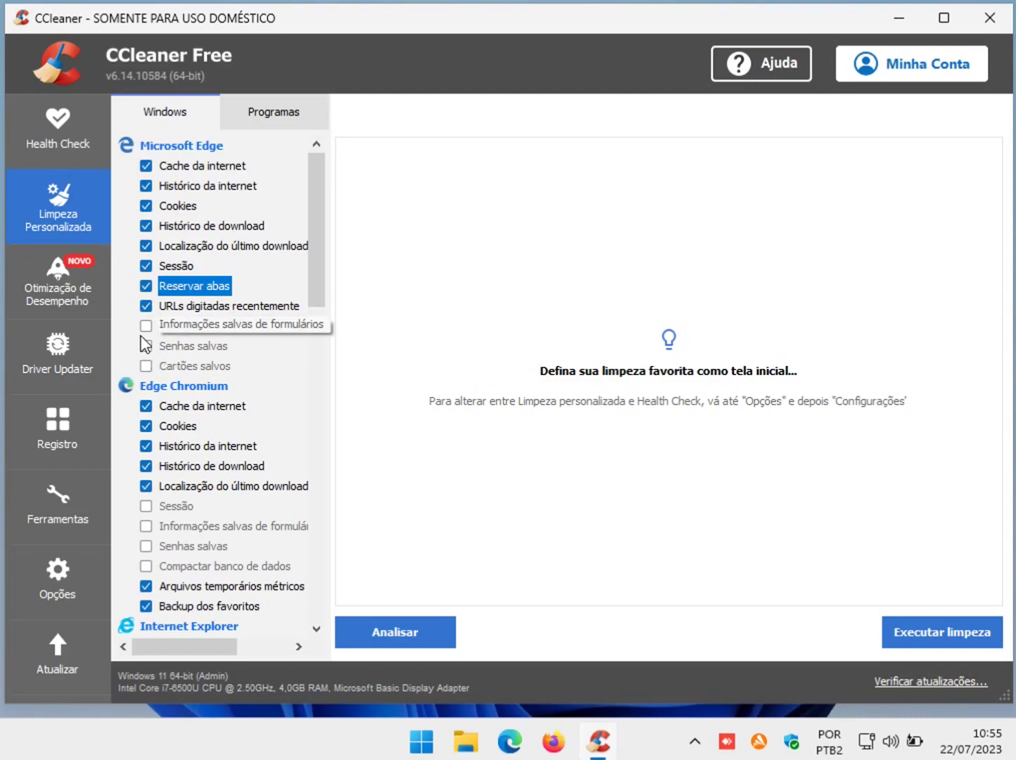
left_click(145, 327)
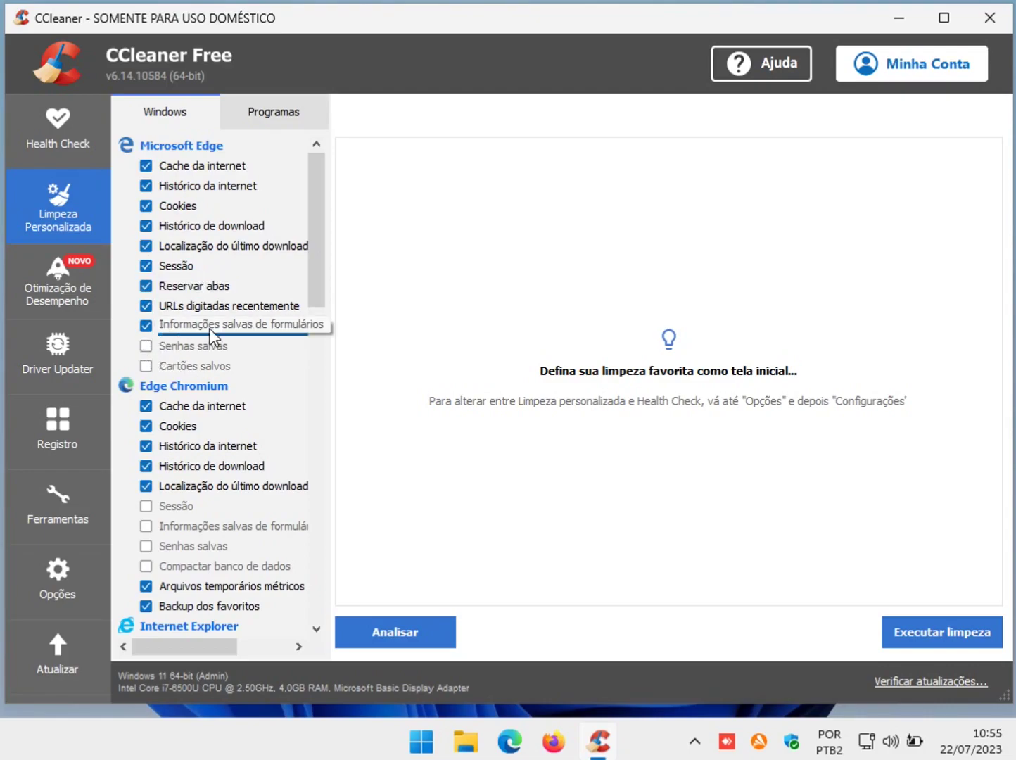
left_click(147, 346)
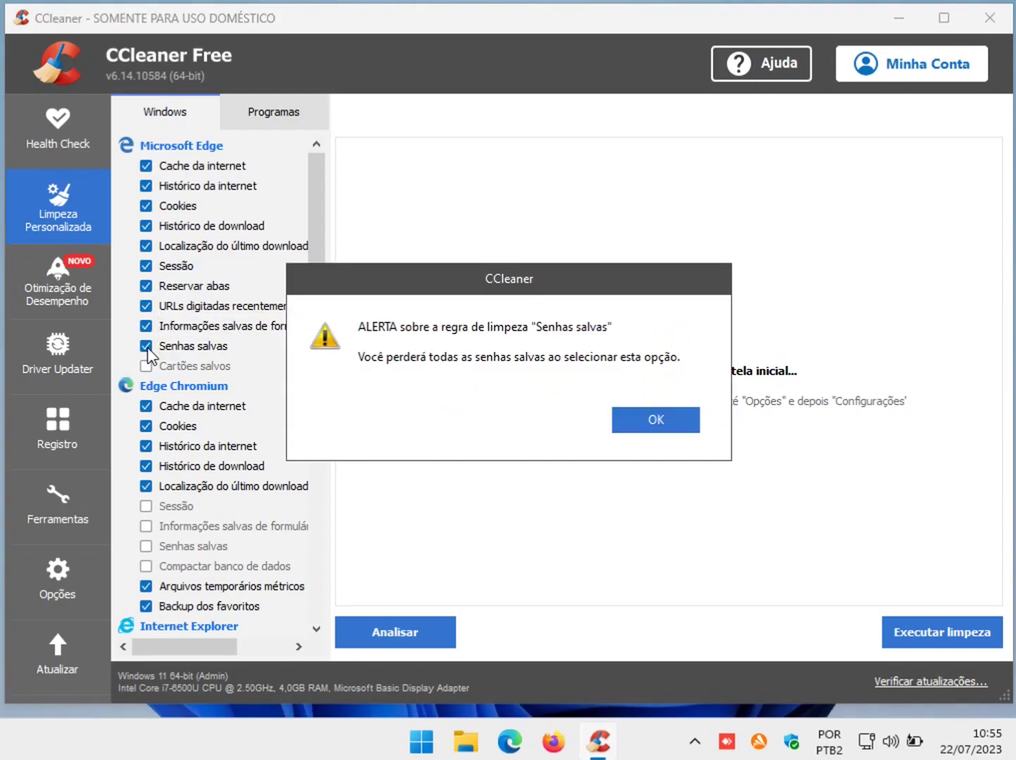
left_click(656, 421)
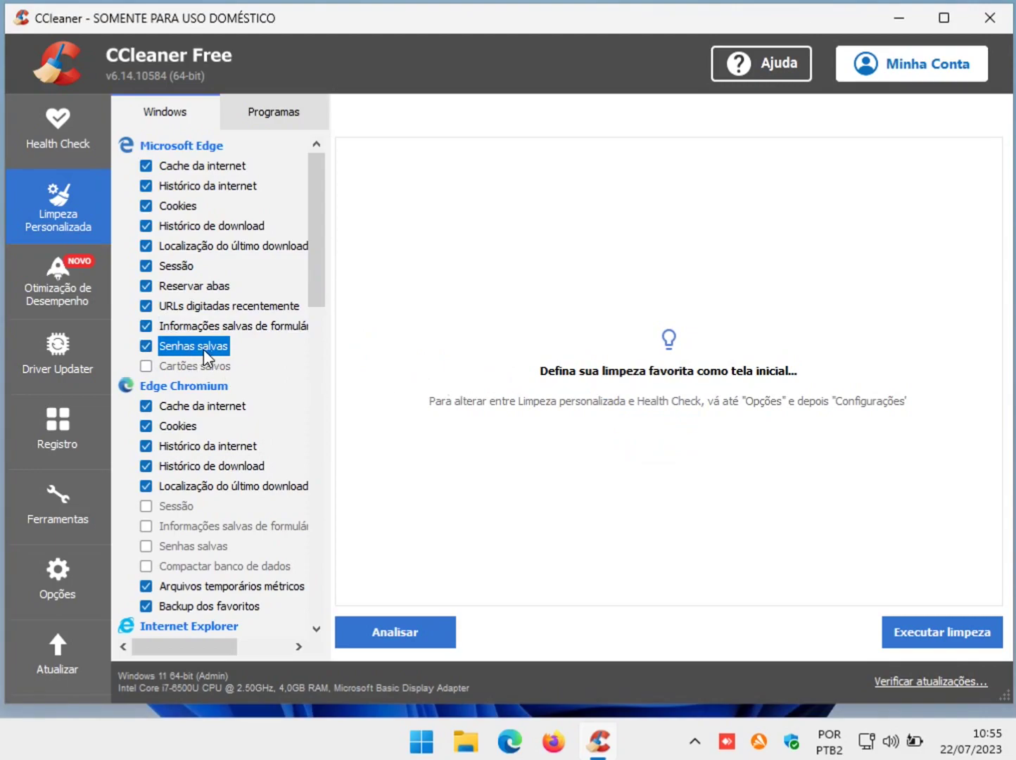
left_click(147, 368)
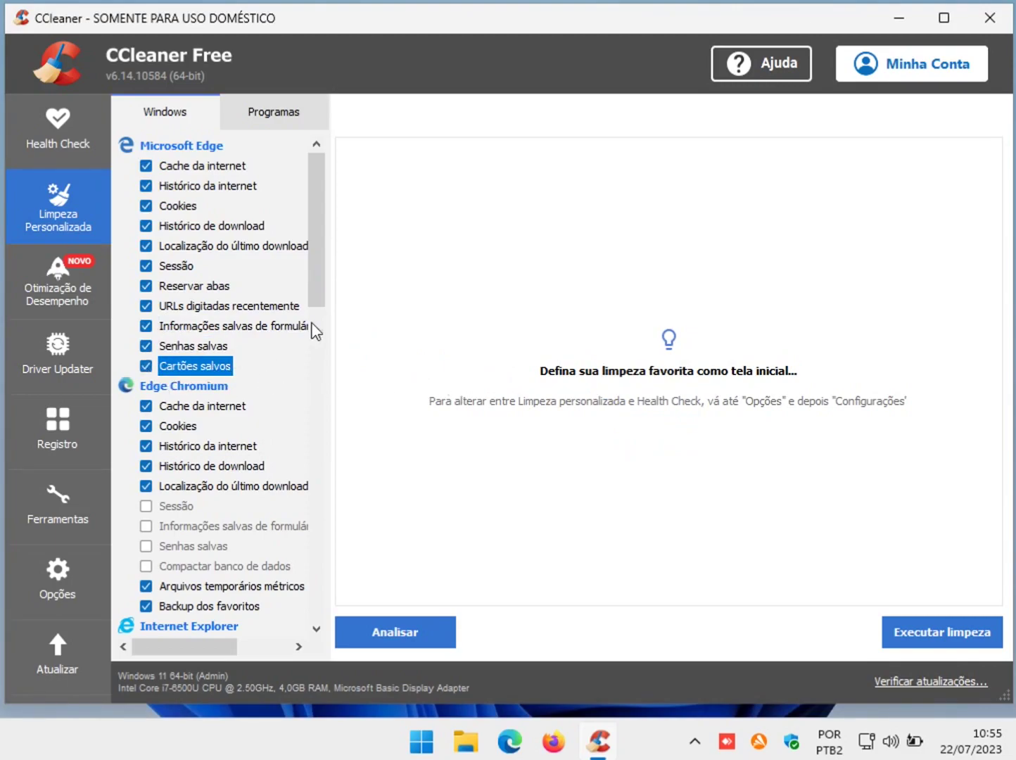
Step: Untick Senhas salvas in the Microsoft Edge group and tick it again, accepting the alert
left_click_drag(318, 274, 320, 322)
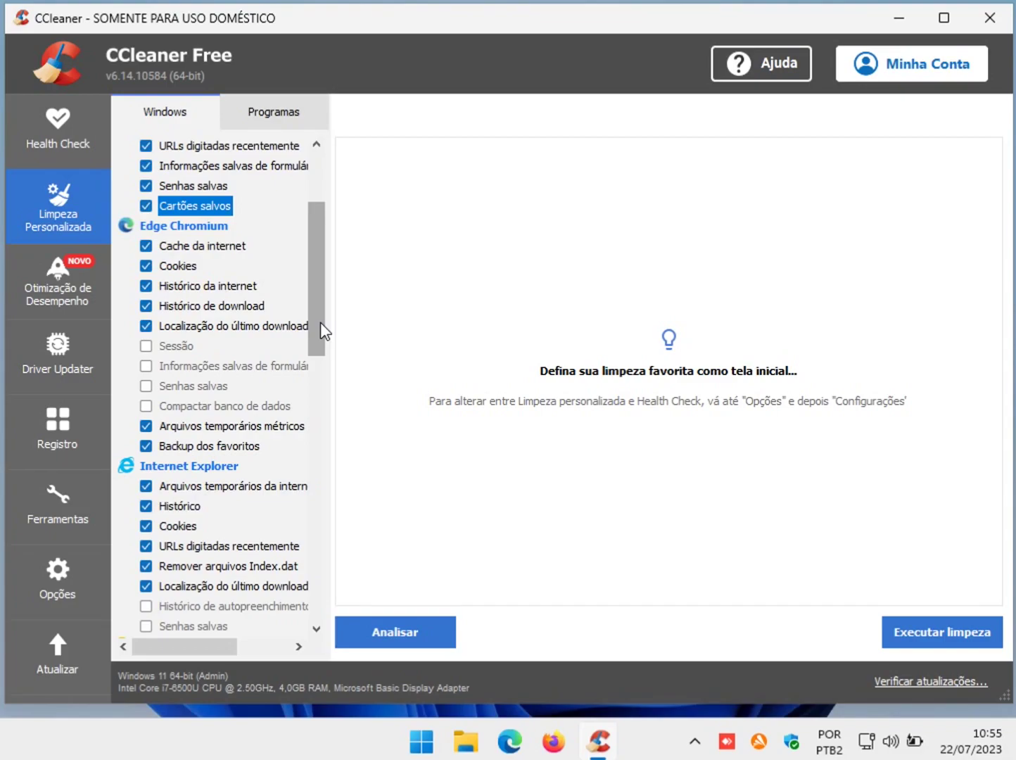
left_click(146, 186)
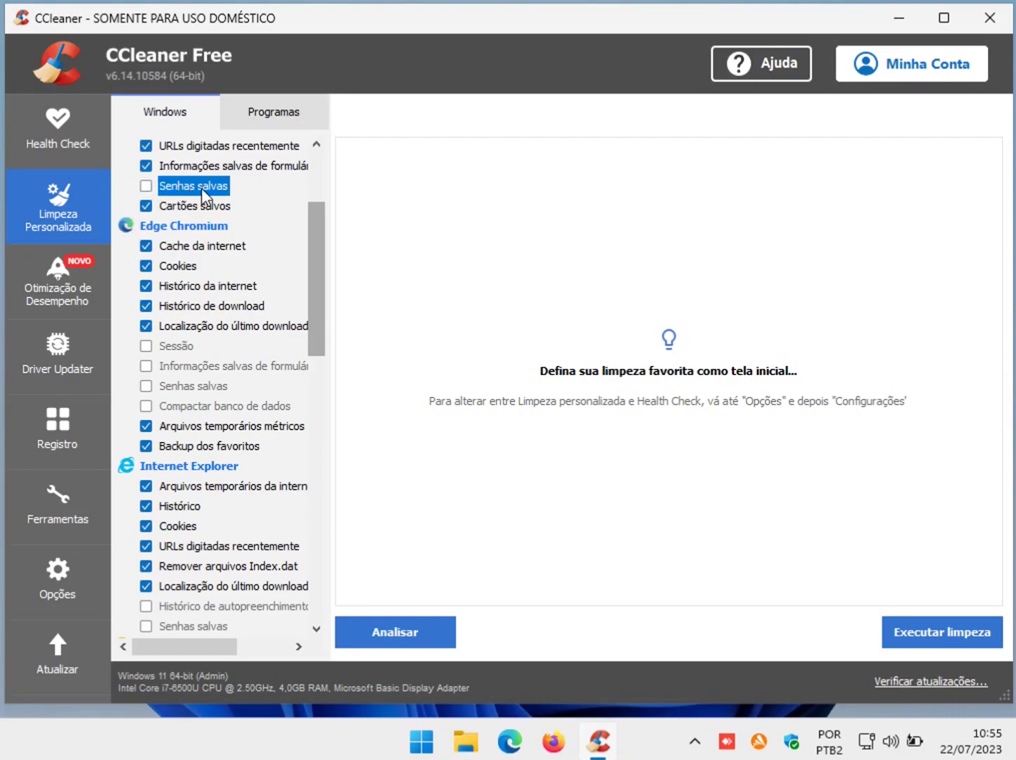
left_click(166, 187)
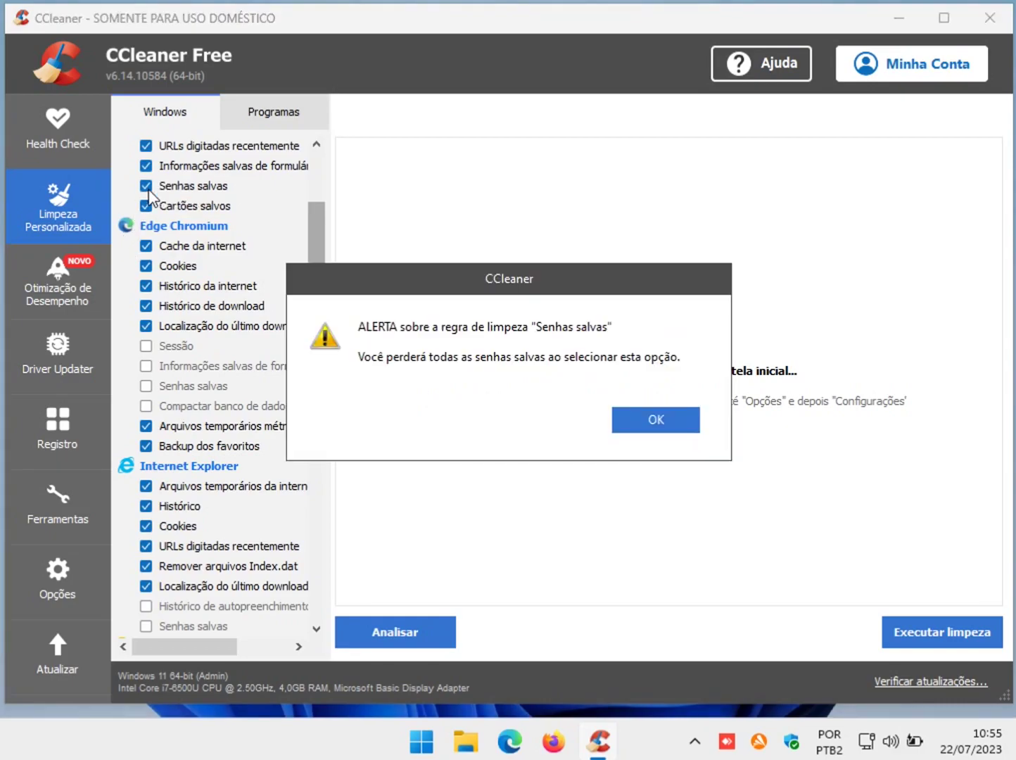
left_click(656, 421)
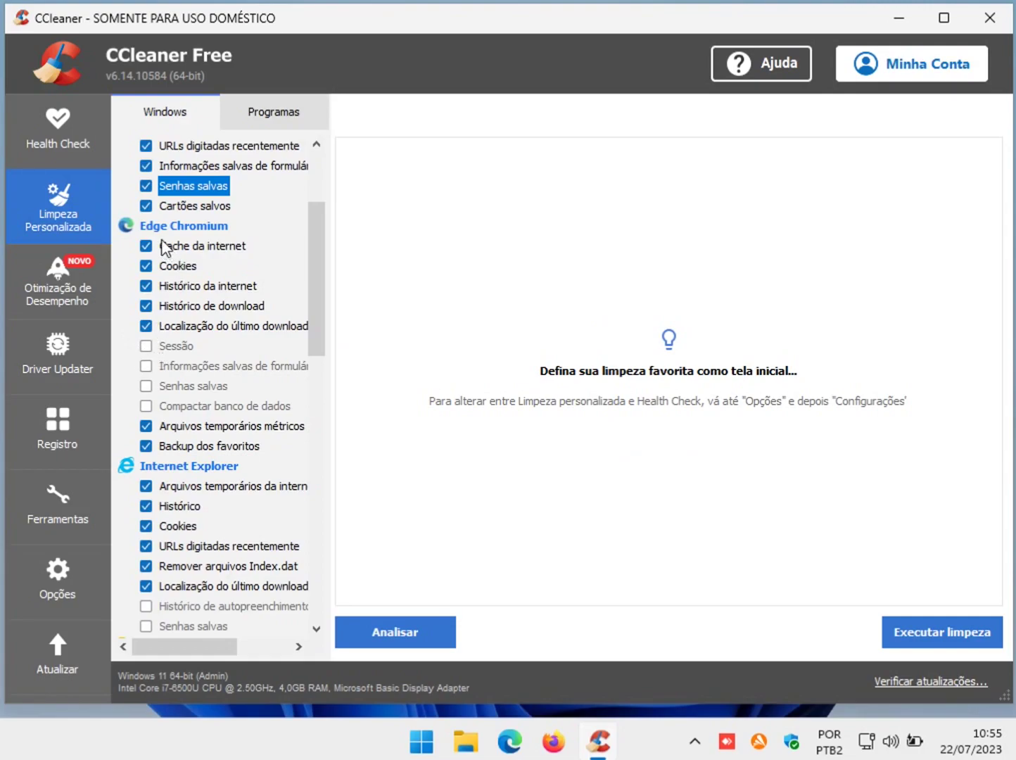
Step: Tick Sessão, Informações salvas de formulários, Senhas salvas and Compactar banco de dados in the Edge Chromium group, accepting the password alert
left_click(147, 347)
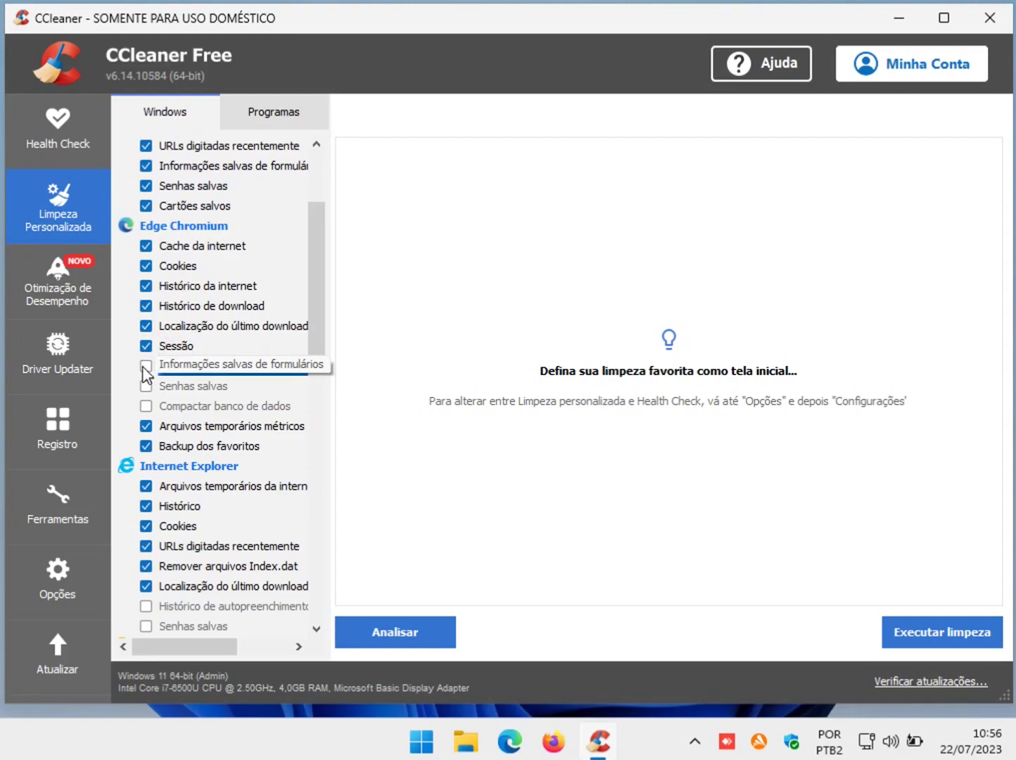
left_click(146, 365)
left_click(150, 384)
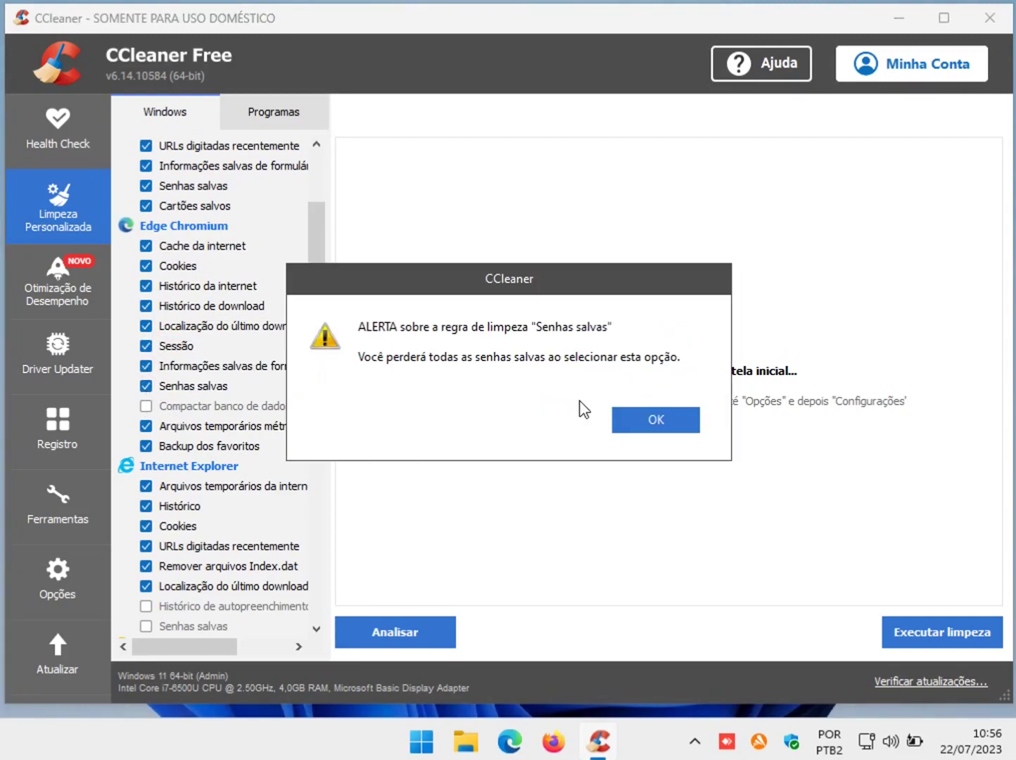
left_click(647, 420)
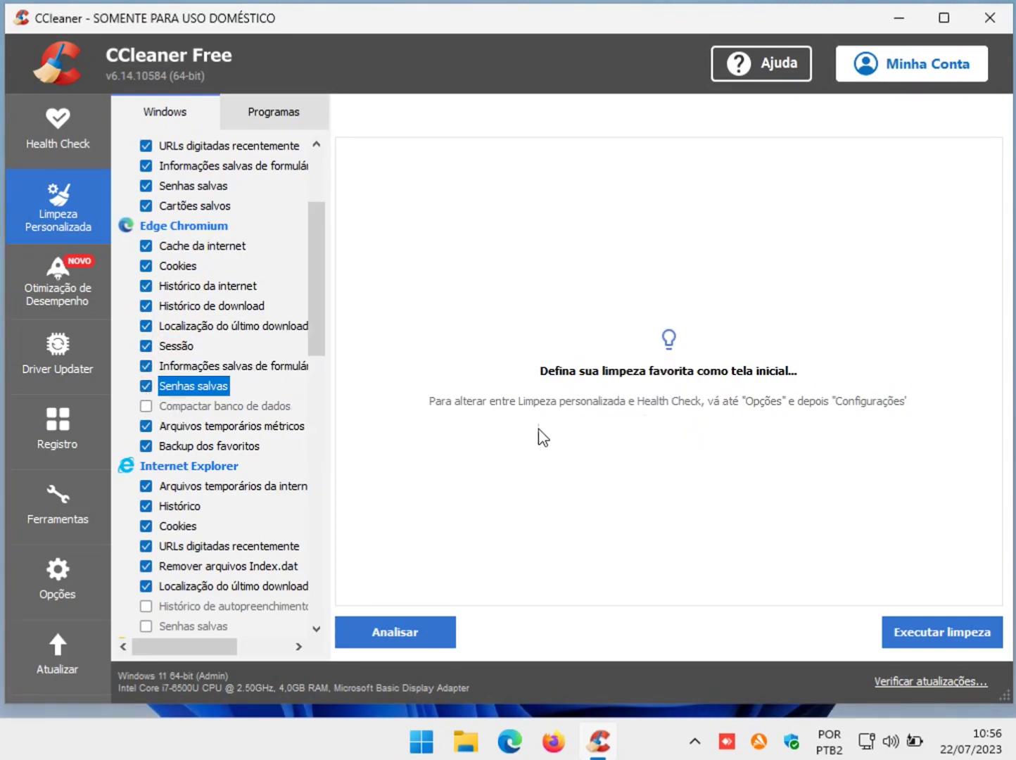
left_click(146, 407)
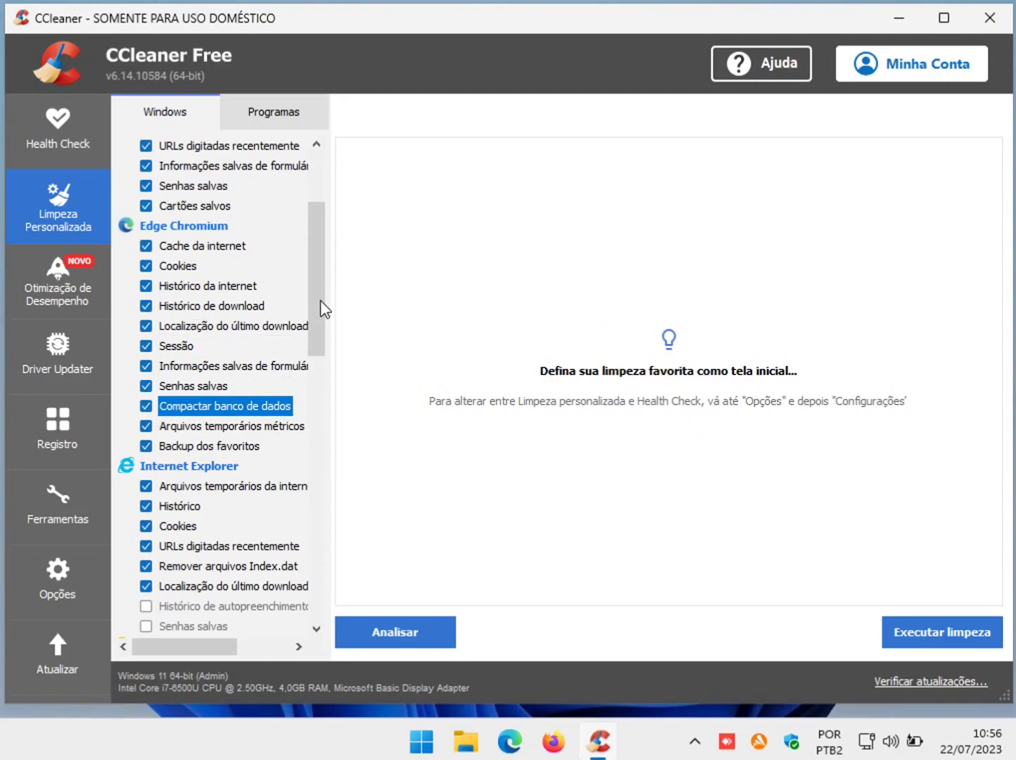
Step: Tick the autofill history (Histórico de autopreenchimento) and Senhas salvas in the Internet Explorer group, accepting the password alert
left_click_drag(320, 308, 318, 406)
left_click(146, 266)
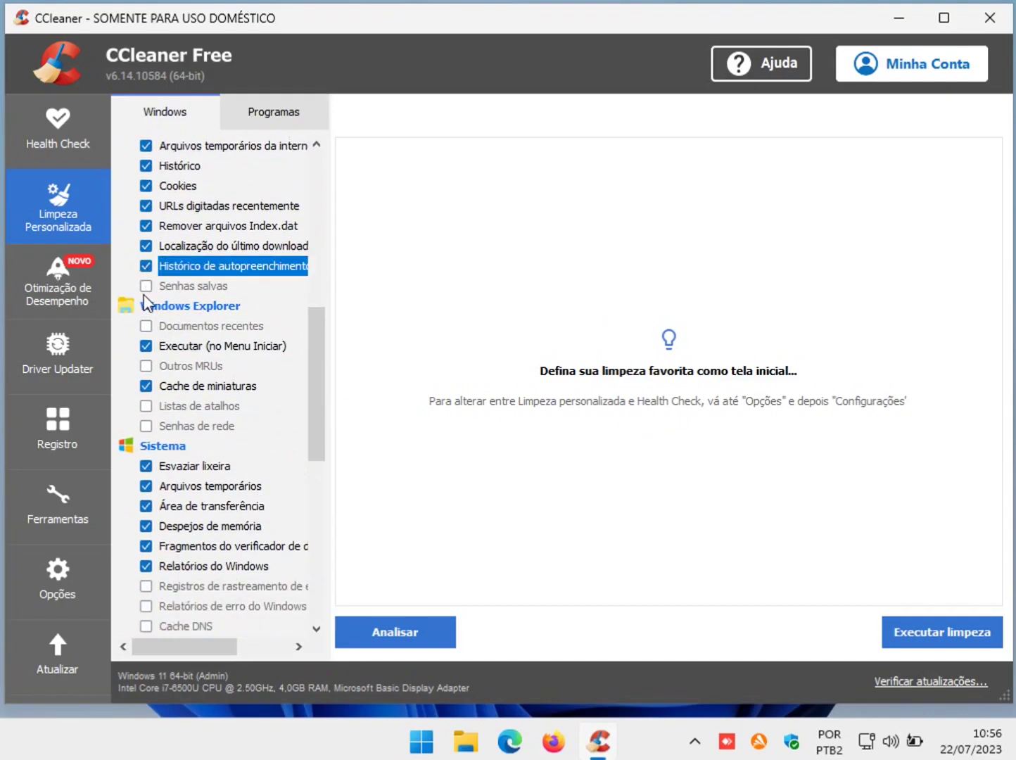
left_click(147, 286)
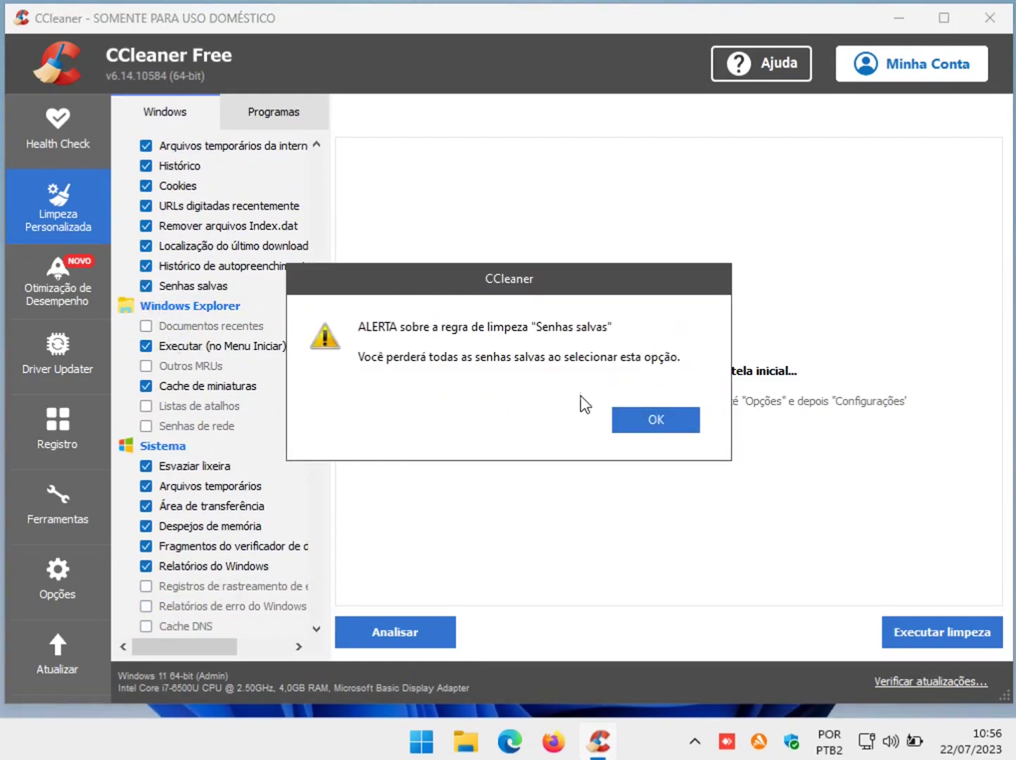
left_click(651, 420)
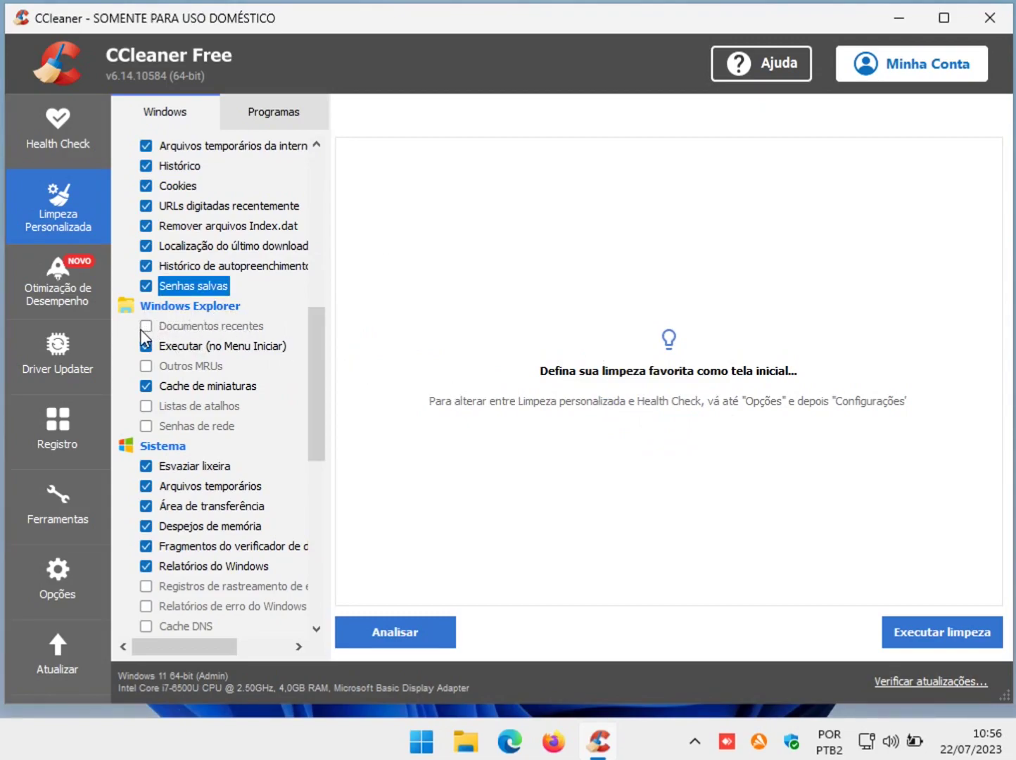
Step: Check Recentes in File Explorer and tick Documentos recentes, Outros MRUs, Listas de atalhos and Senhas de rede in the Windows Explorer group, accepting the alert
left_click(464, 740)
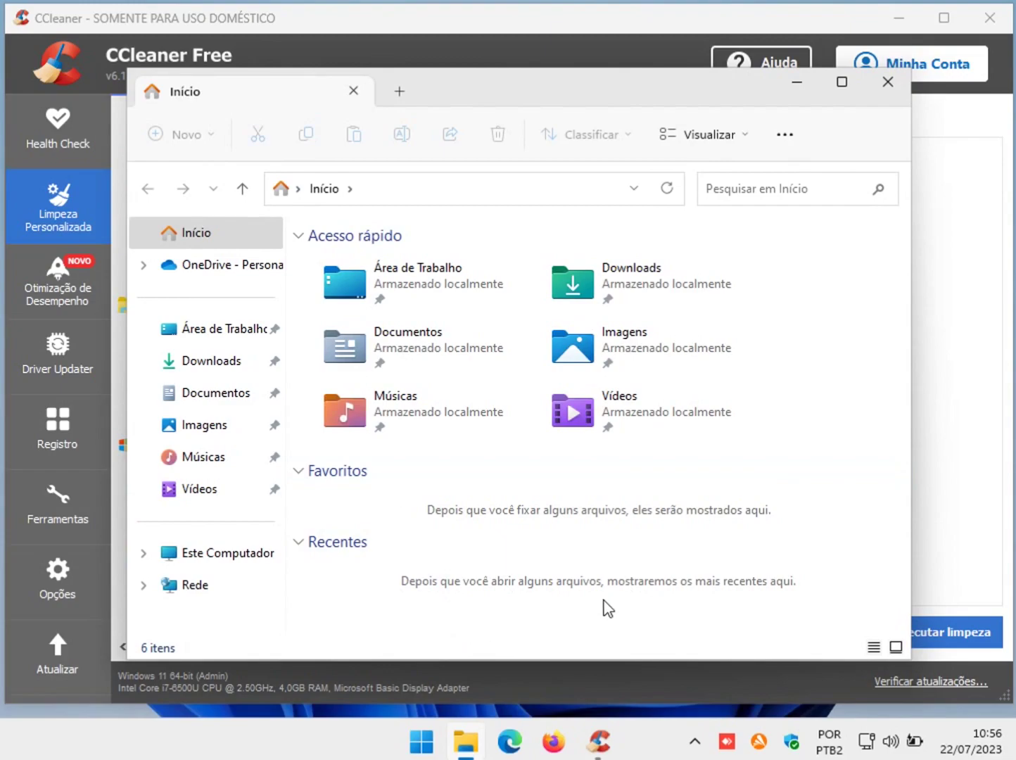
left_click(888, 83)
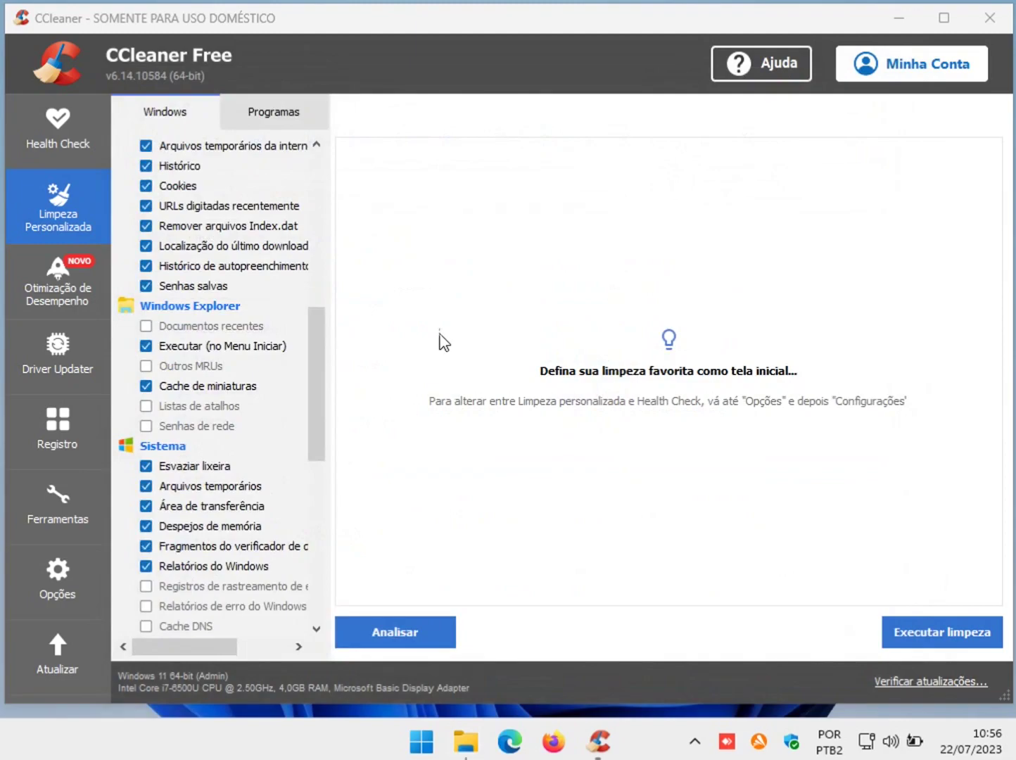
left_click(147, 326)
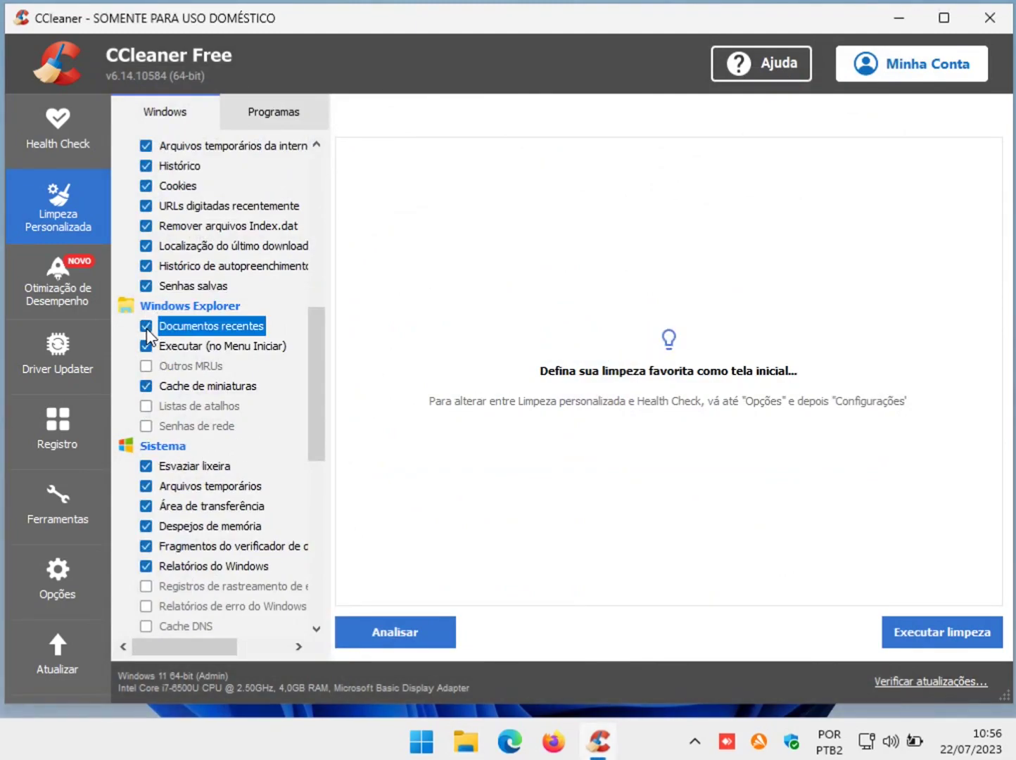
left_click(147, 367)
left_click(145, 406)
left_click(145, 426)
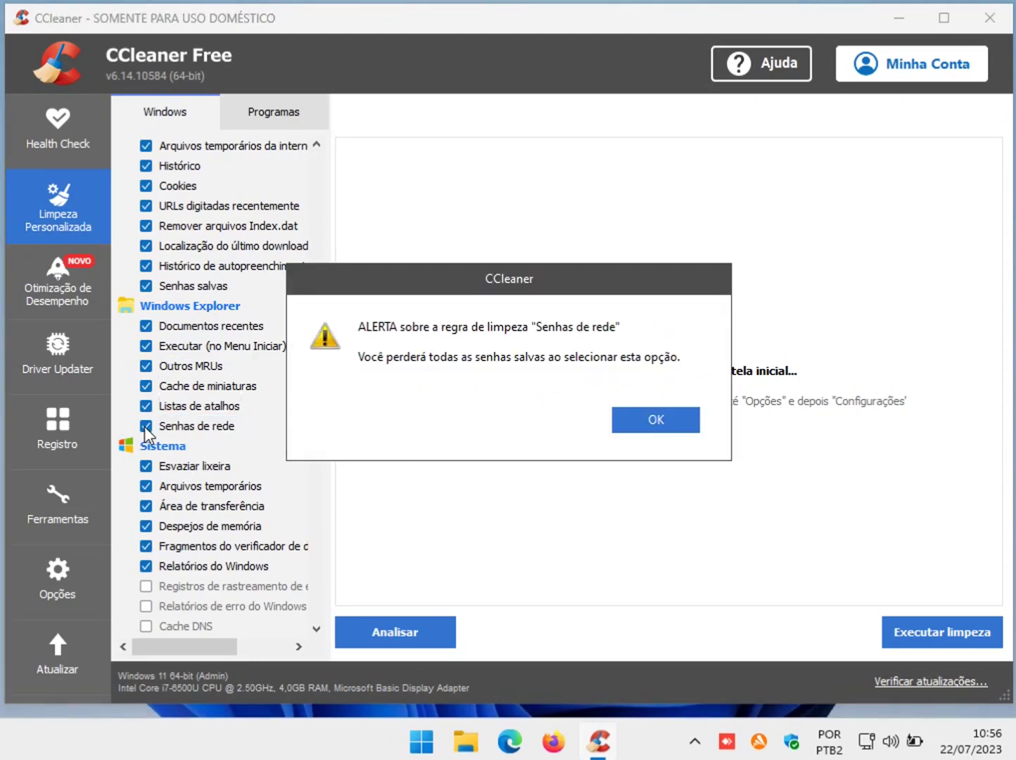
left_click(654, 420)
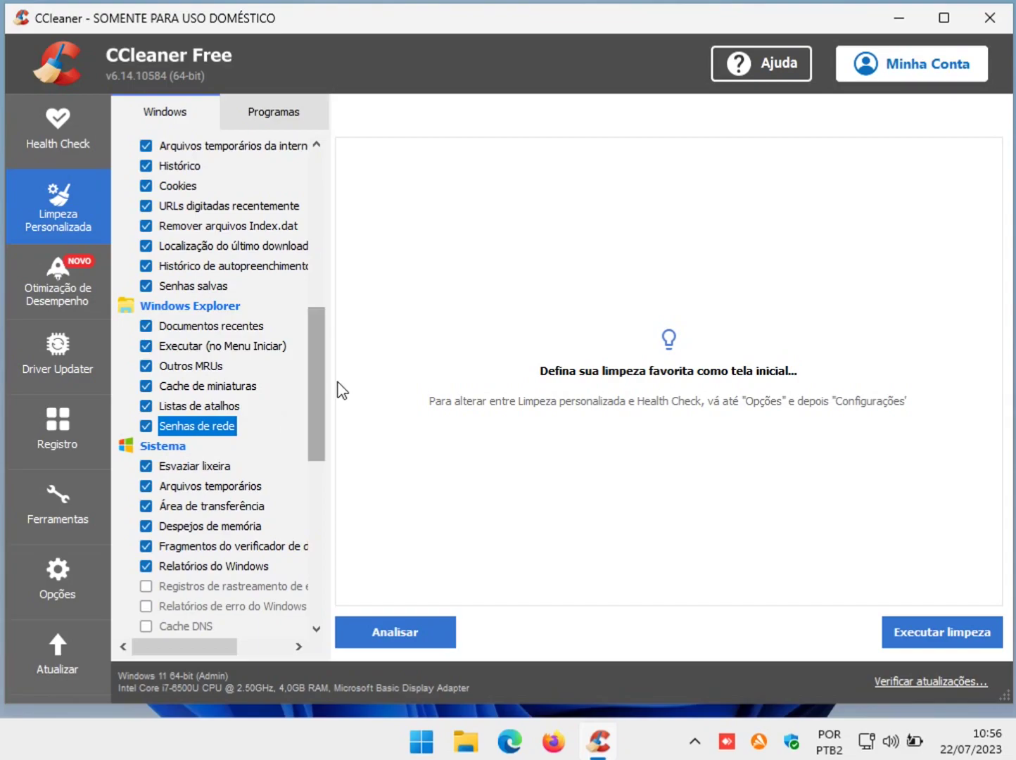
Step: In the Sistema group, untick Esvaziar lixeira and tick Atalhos no Menu Iniciar and Atalhos na área de trabalho, widening the list to read full names
left_click_drag(319, 389, 324, 481)
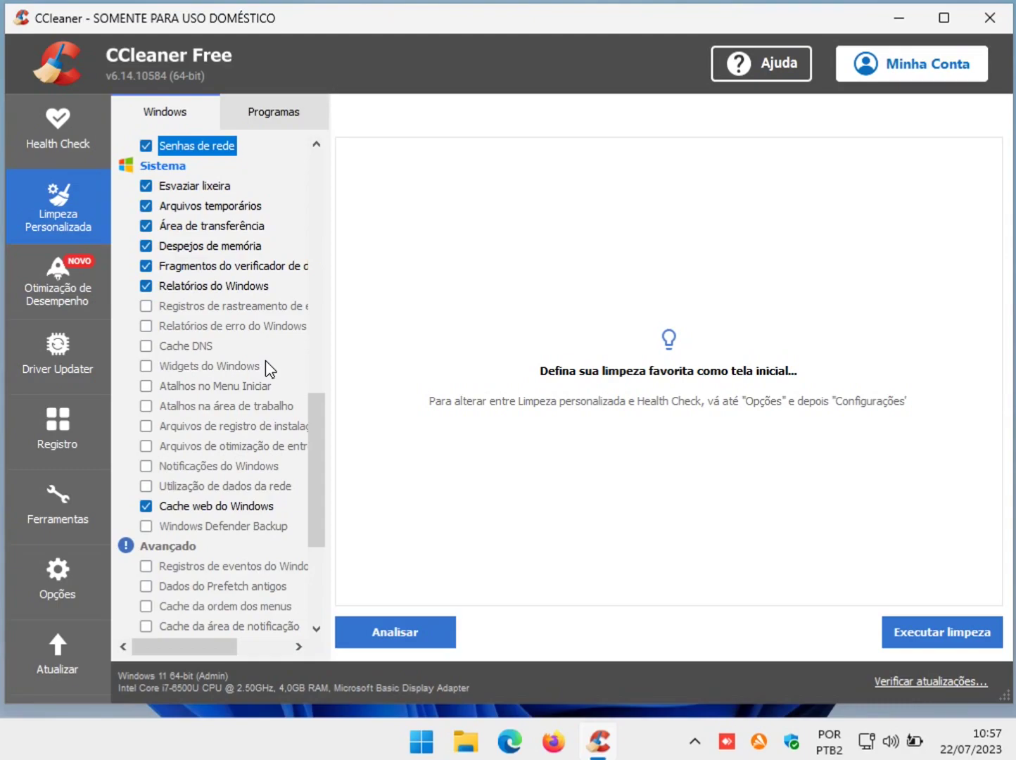
left_click_drag(333, 364, 415, 367)
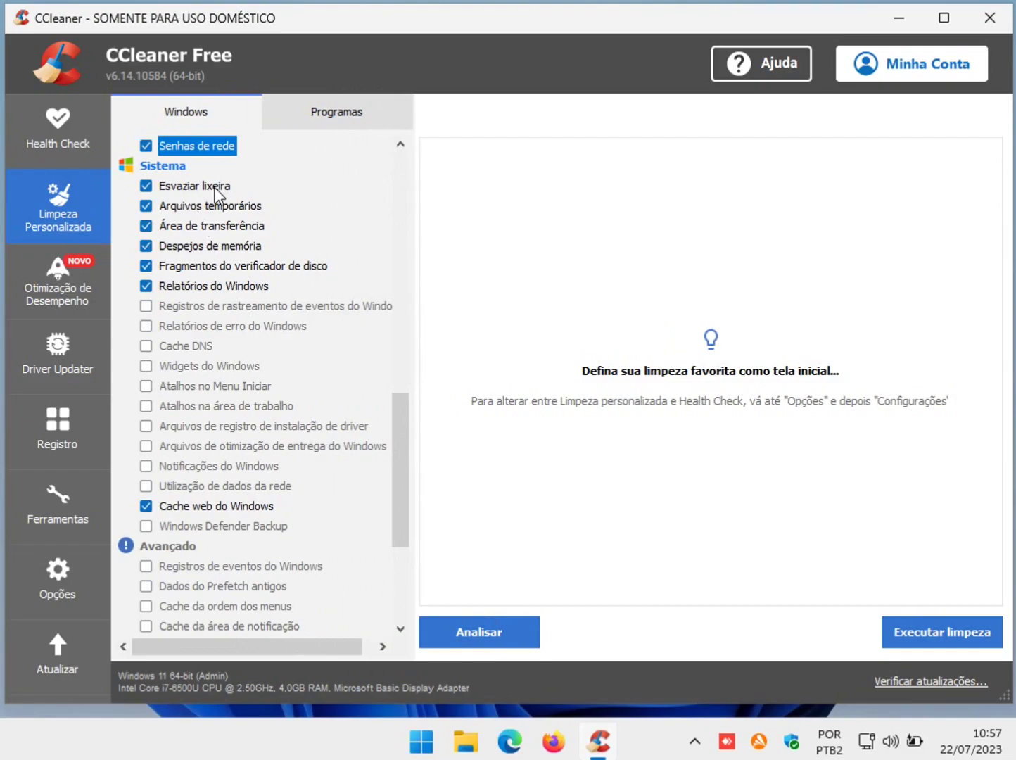
left_click(148, 185)
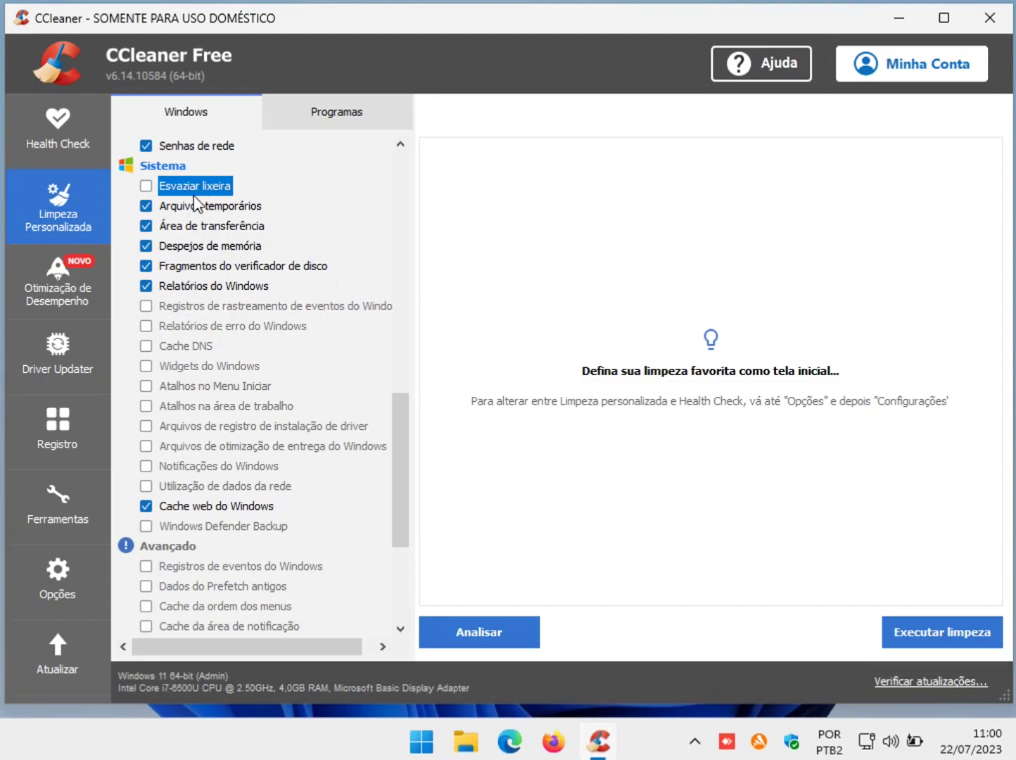
left_click(146, 385)
left_click(147, 405)
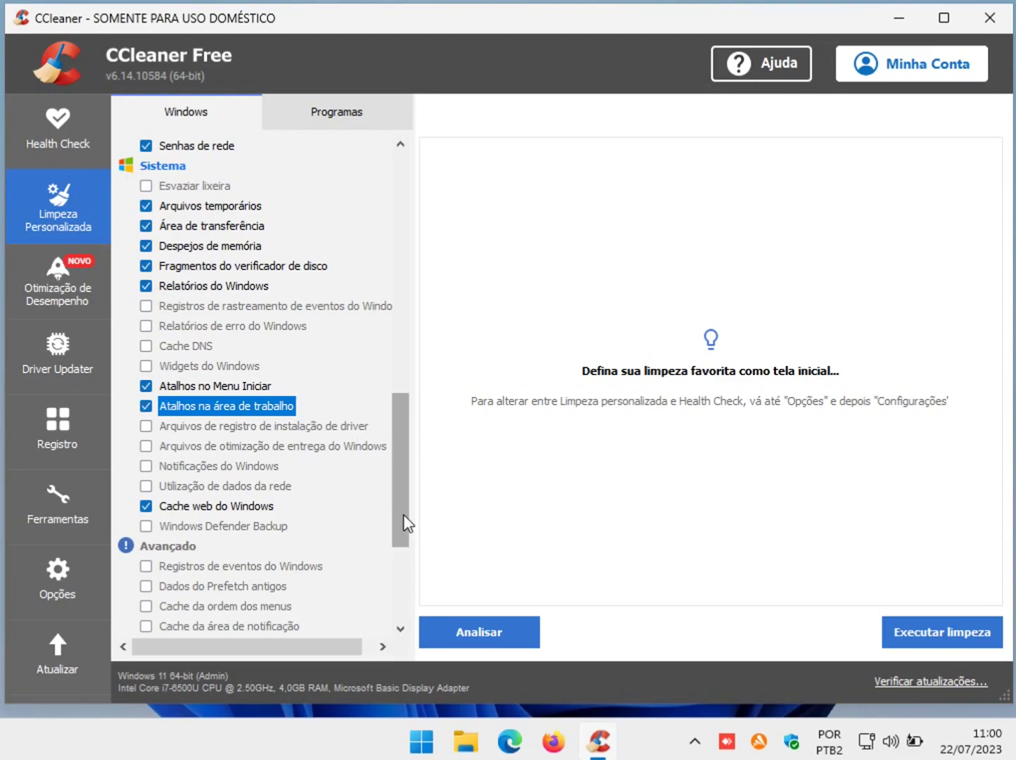
Step: Tick all six Downloads para Windows items: Aplicativos/Programas, Arquivos comprimidos, Fotos/Imagens, Áudio/Vídeo, Documentos and Outros
left_click_drag(406, 524, 394, 605)
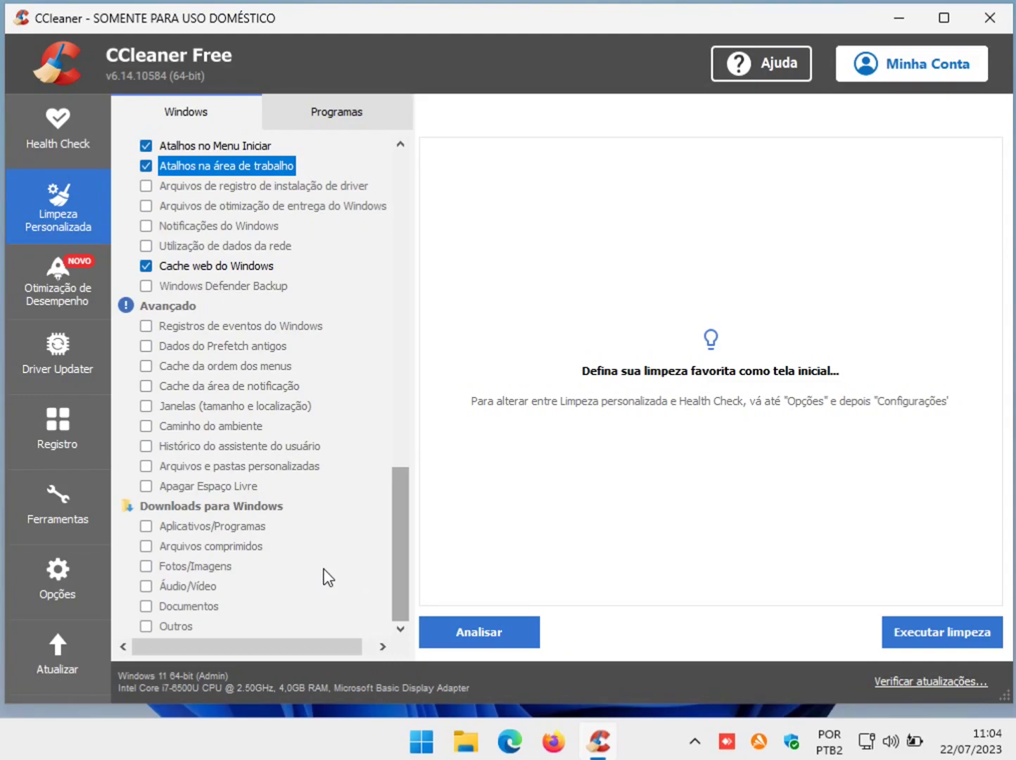
left_click(145, 526)
left_click(146, 546)
left_click(146, 565)
left_click(145, 585)
left_click(146, 605)
left_click(146, 626)
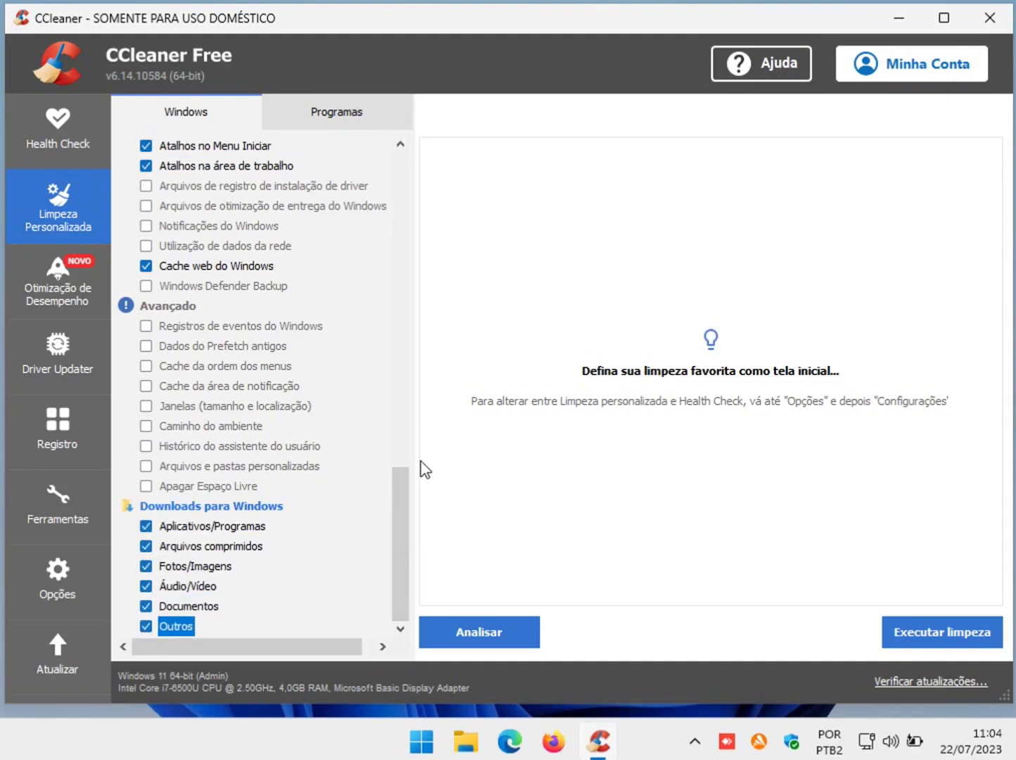
Step: For Firefox under Programas, tick Informações salvas de formulários, Sessão, Preferências de site, Relatórios de falhas, Senhas salvas and Compactar banco de dados, accepting the alert
left_click(363, 114)
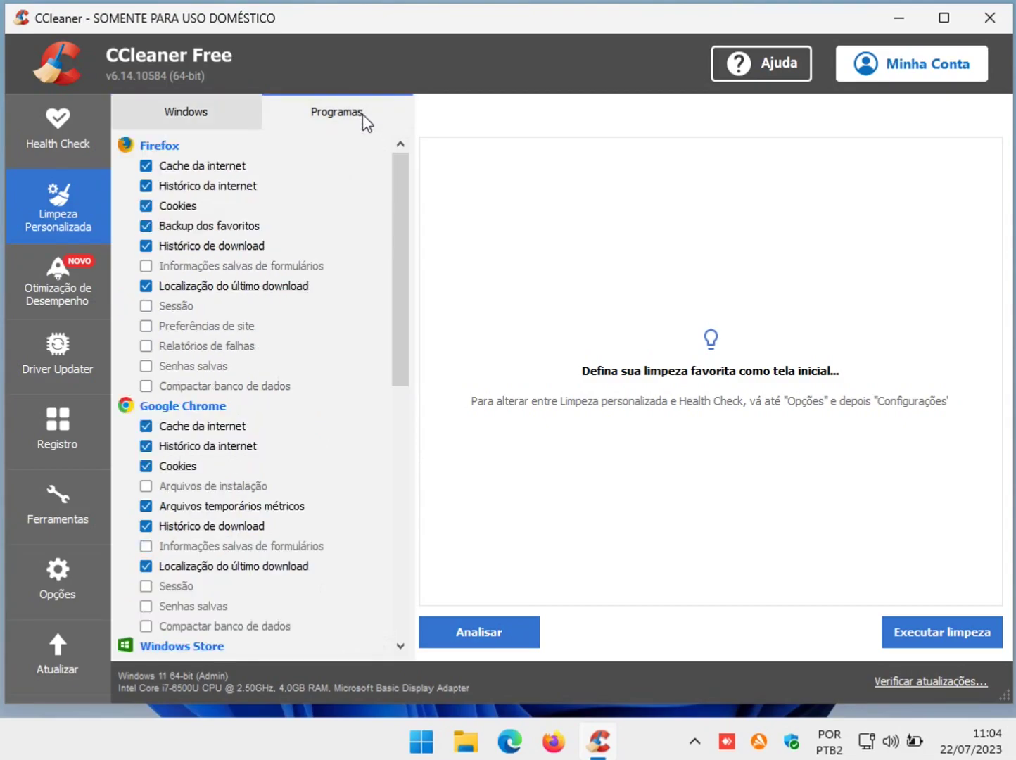
left_click(145, 265)
left_click(145, 305)
left_click(145, 325)
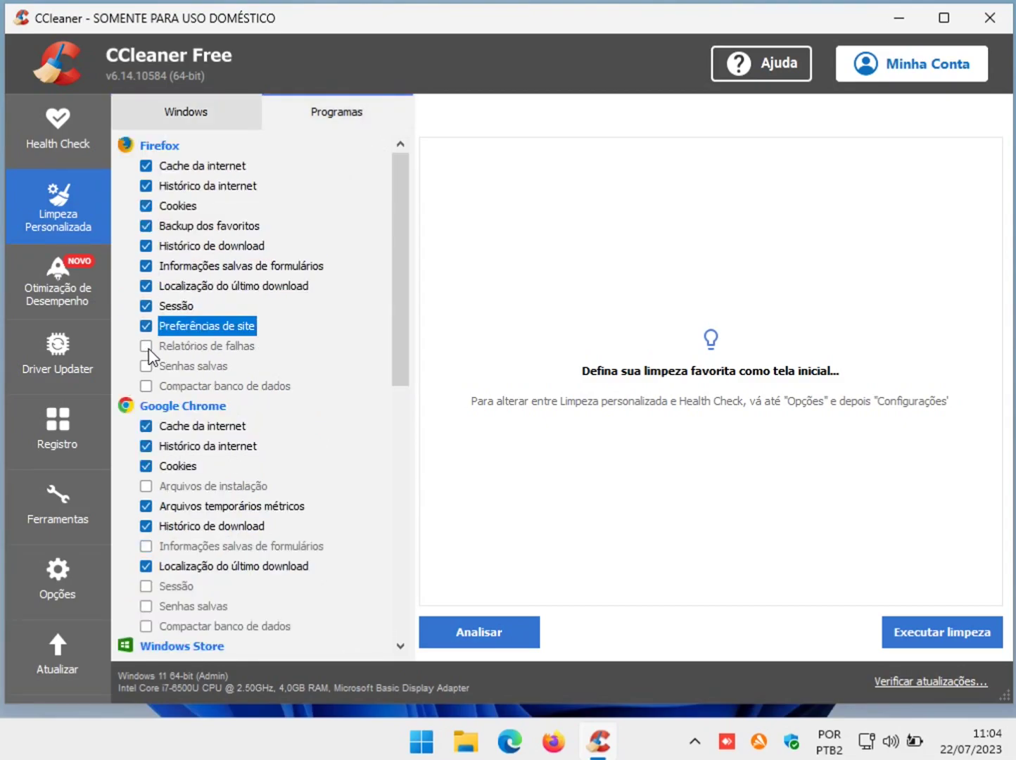
left_click(146, 345)
left_click(145, 366)
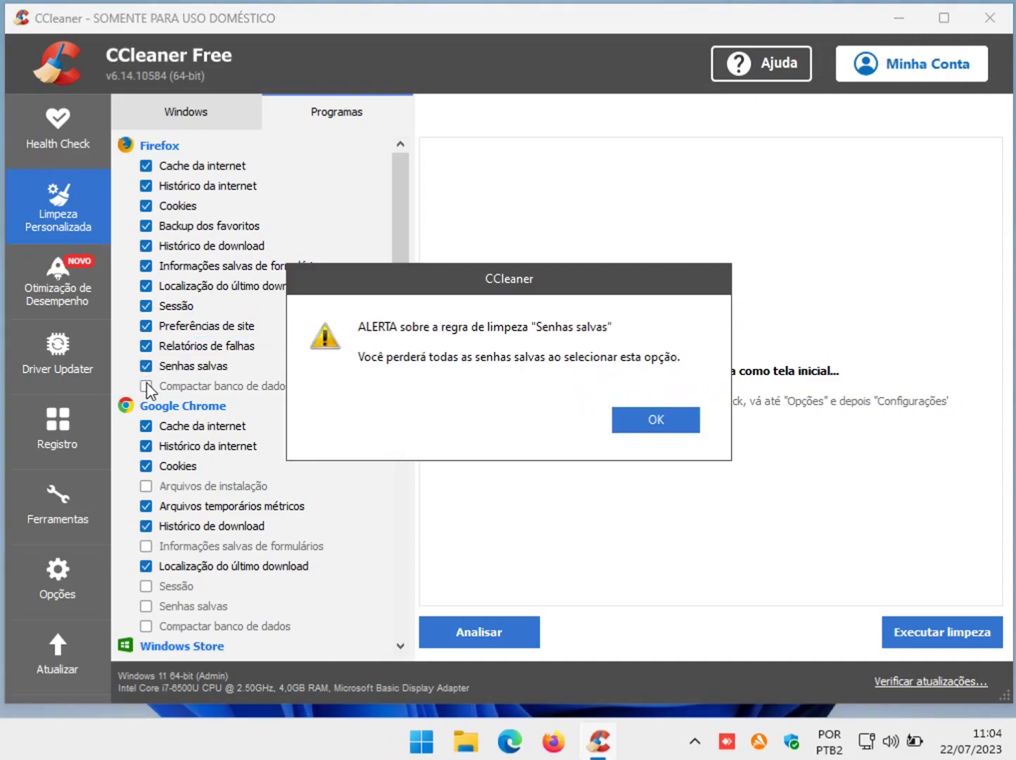
left_click(626, 416)
left_click(146, 385)
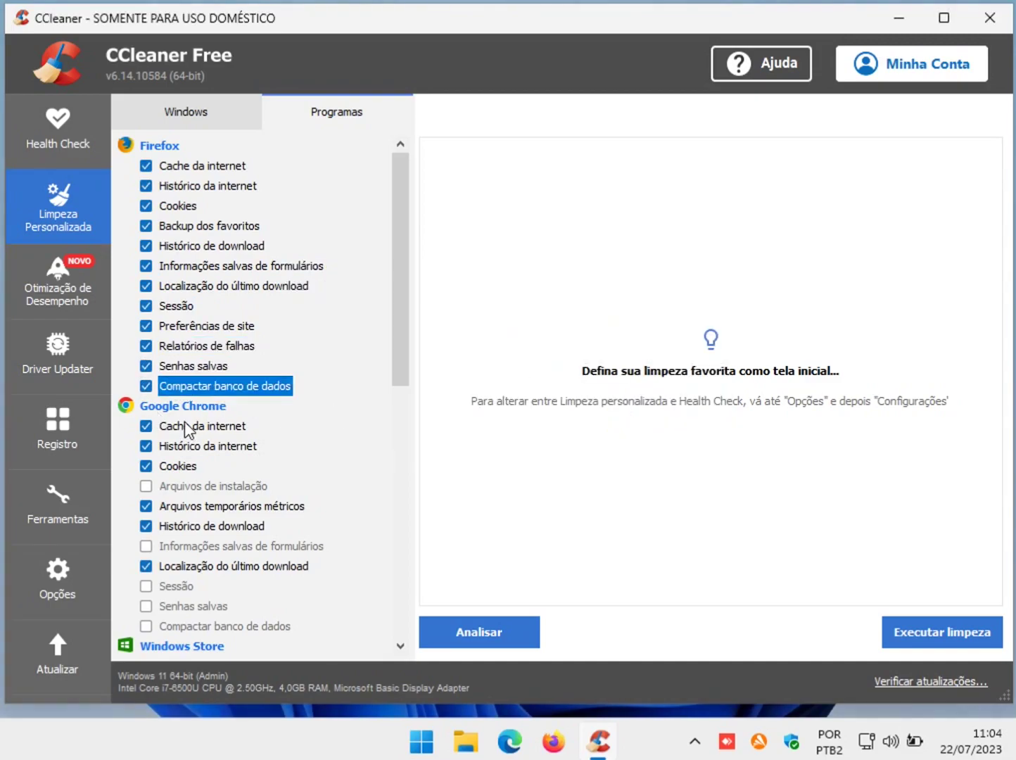
Step: For Google Chrome, tick Arquivos de instalação, Informações salvas de formulários, Sessão, Senhas salvas and Compactar banco de dados, accepting the alert
left_click(145, 485)
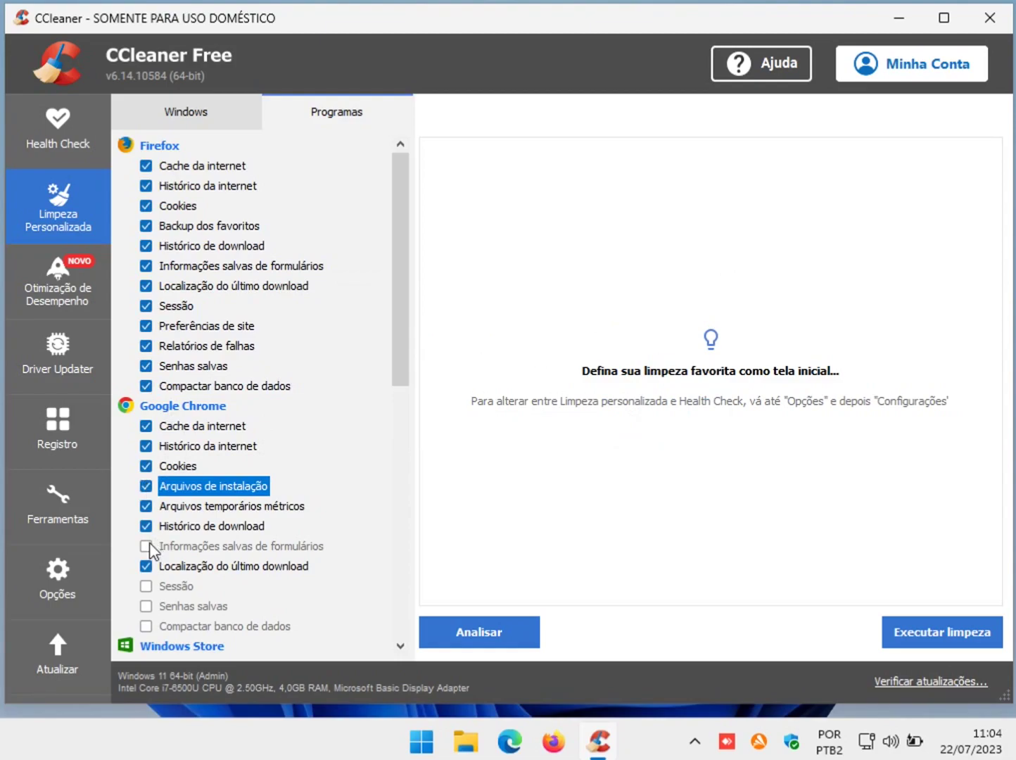
left_click(146, 546)
left_click(146, 586)
left_click(146, 606)
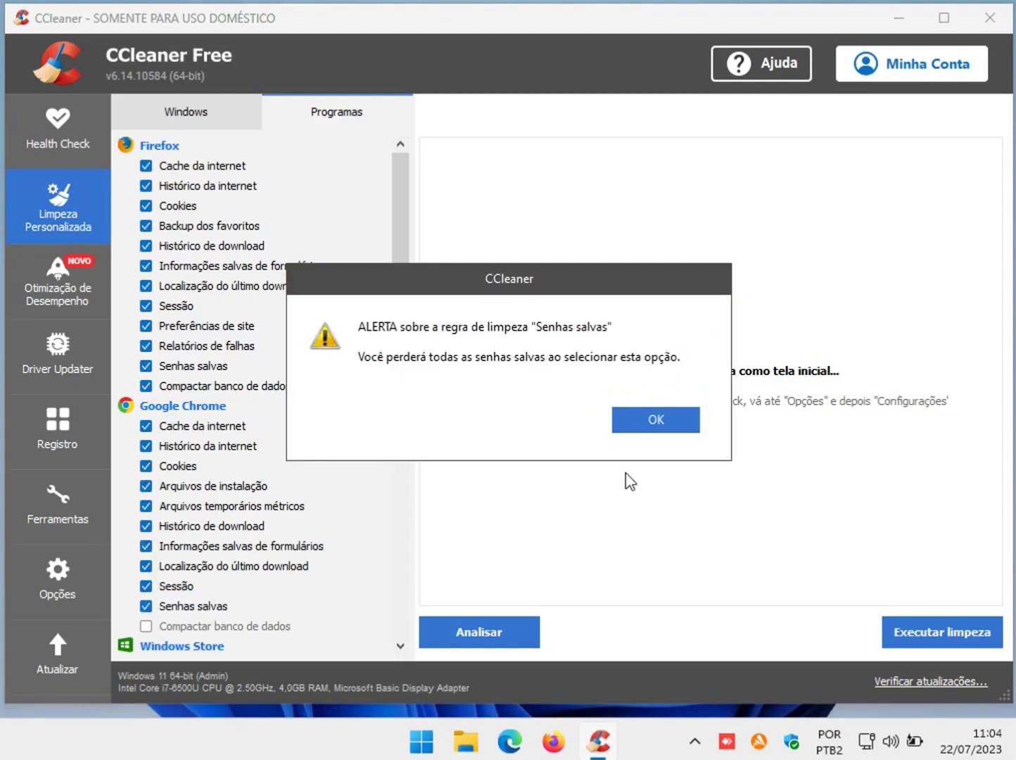
left_click(655, 421)
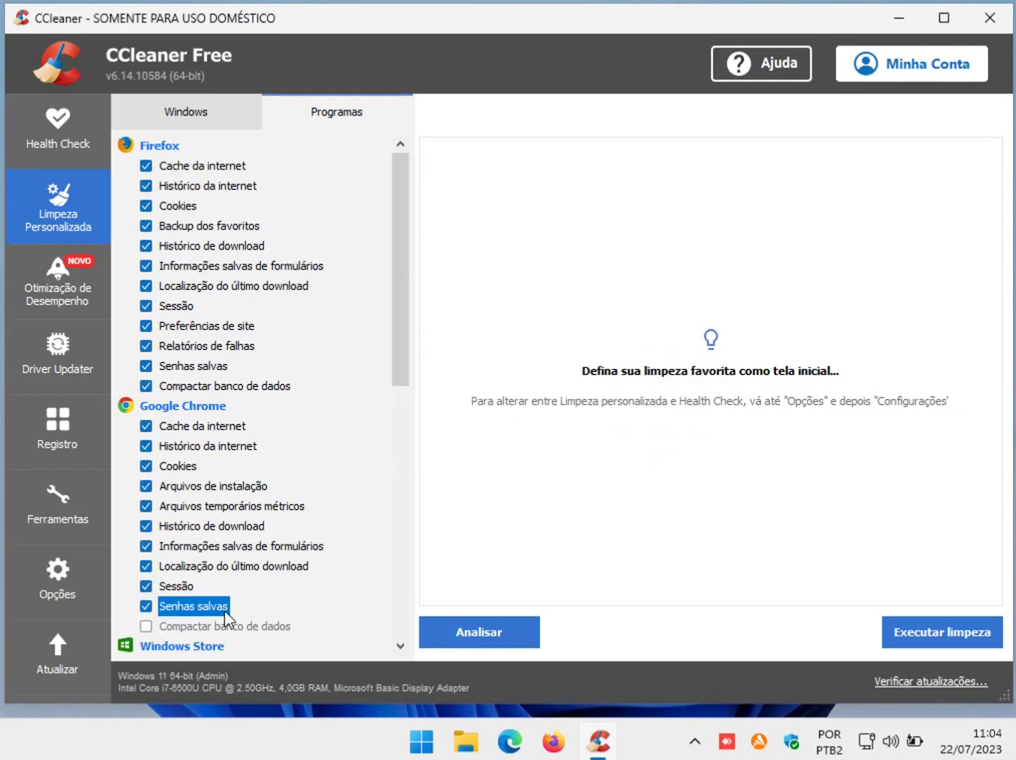
left_click(149, 626)
Step: Tick Arquivos temporários de fotos and Notas under Windows Store, Adobe Acrobat Reader under Programas, and Clipchamp - Editor de vídeo under Multimídia
scroll(363, 508, "down", 8)
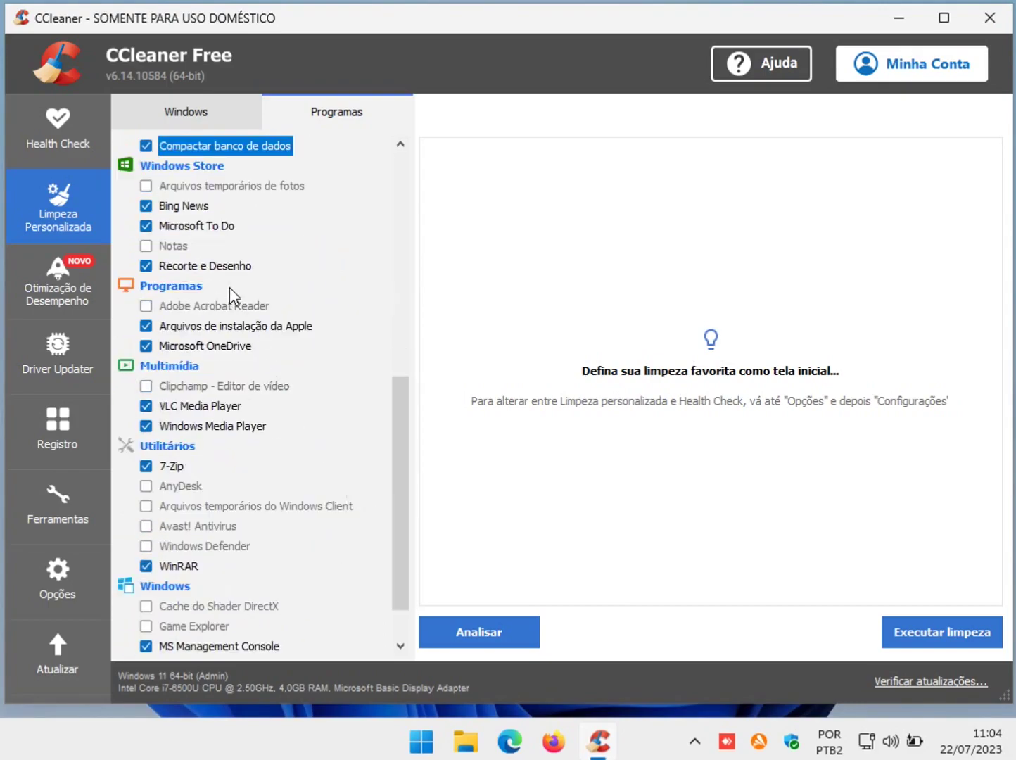
left_click(146, 185)
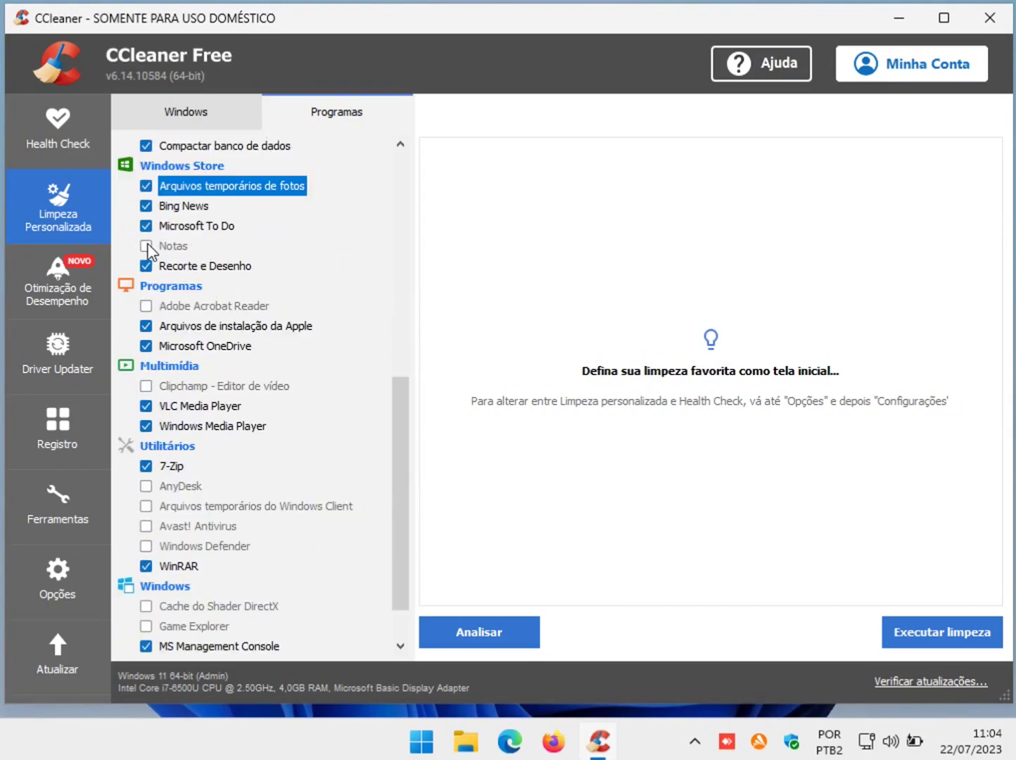
left_click(146, 245)
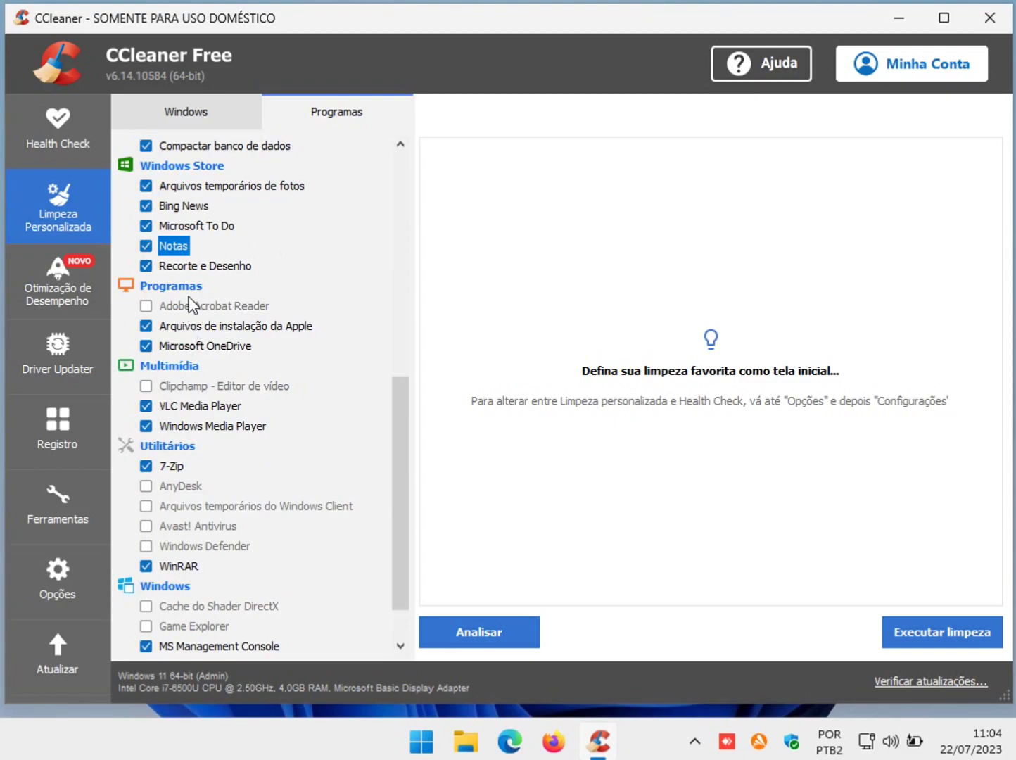
left_click(146, 305)
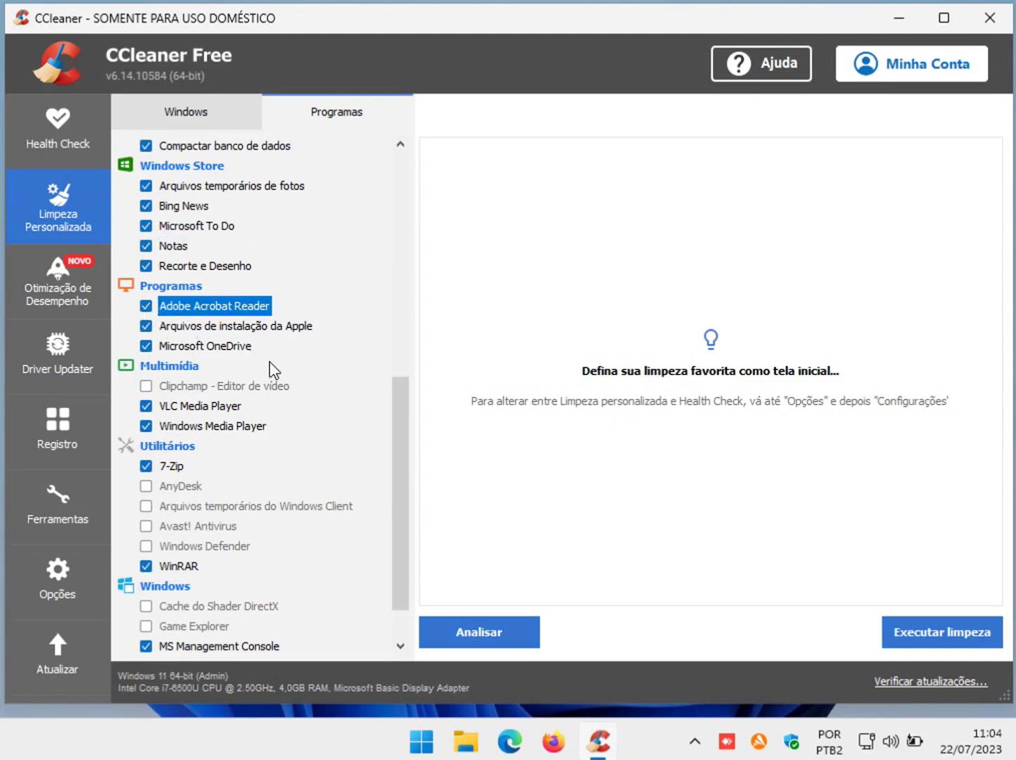
left_click(145, 385)
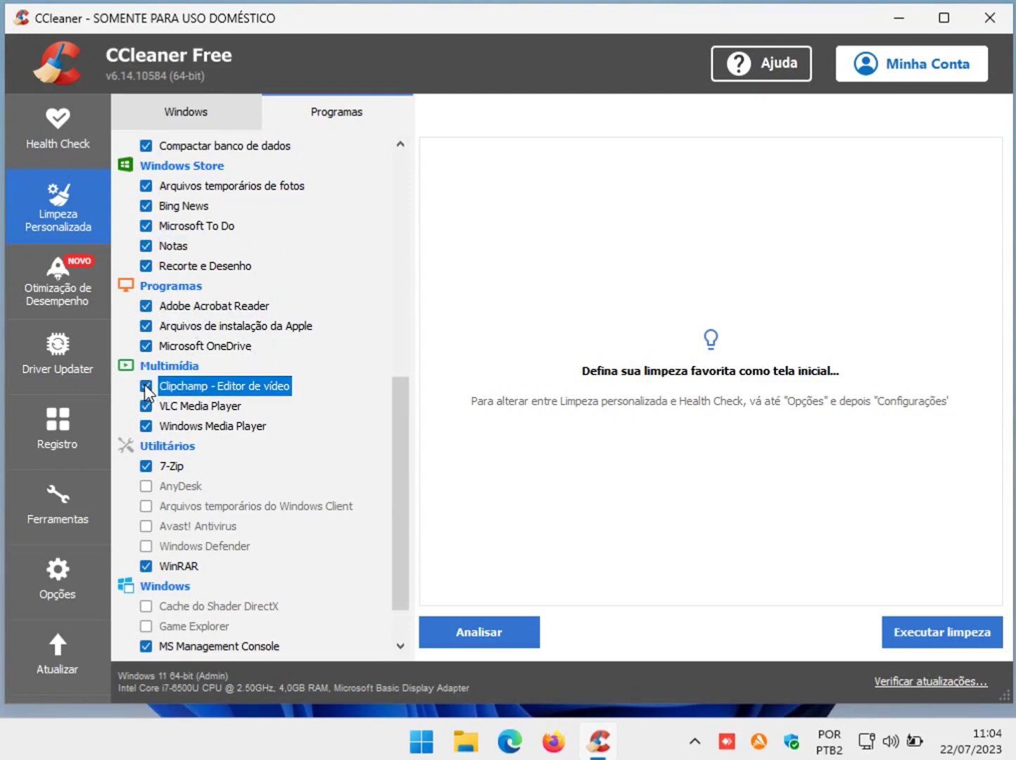
Step: In the Utilitários group, tick AnyDesk, Arquivos temporários do Windows Client, Avast! Antivirus and Windows Defender
scroll(366, 478, "down", 1)
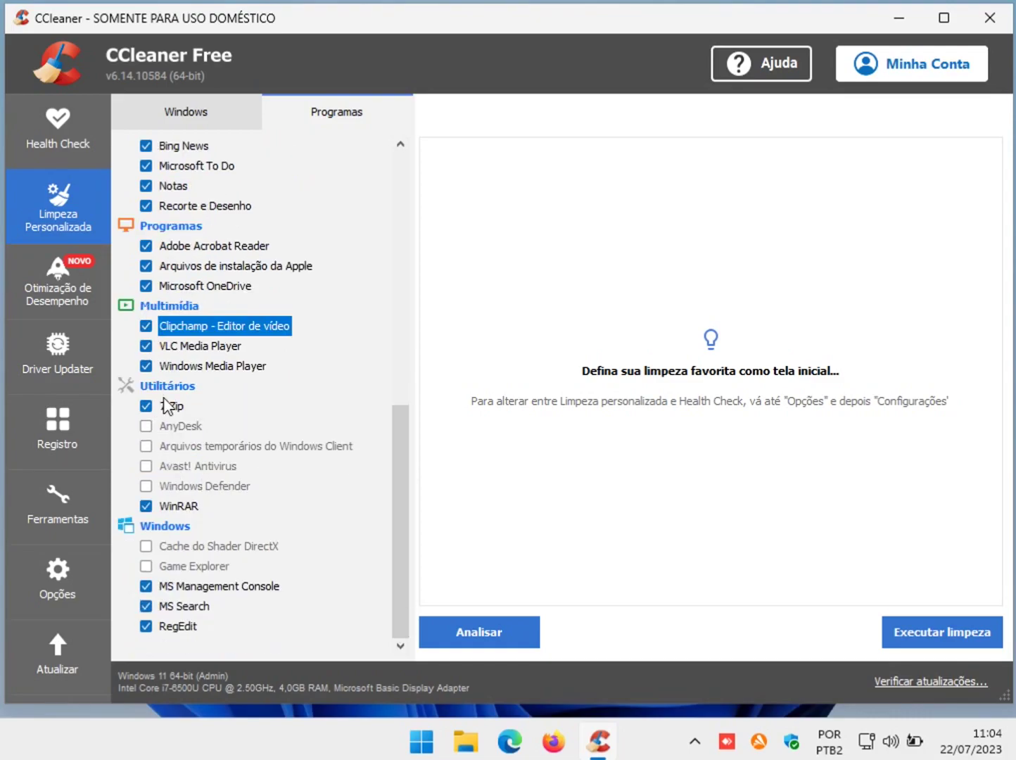
left_click(146, 426)
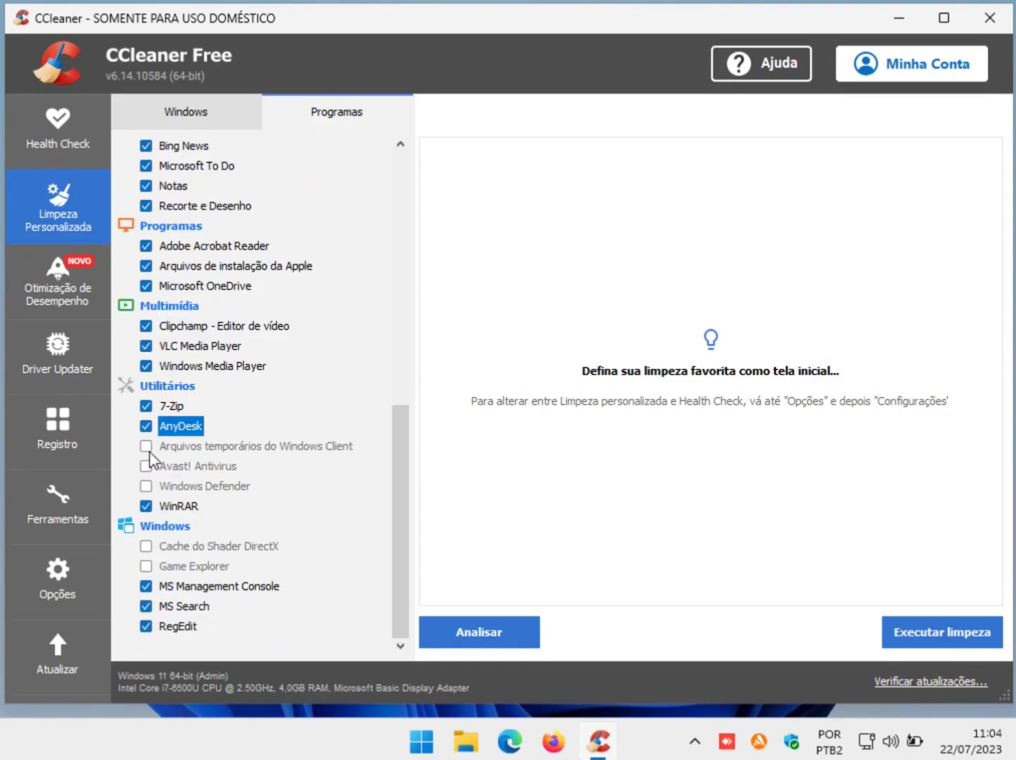
left_click(146, 446)
left_click(145, 466)
left_click(146, 485)
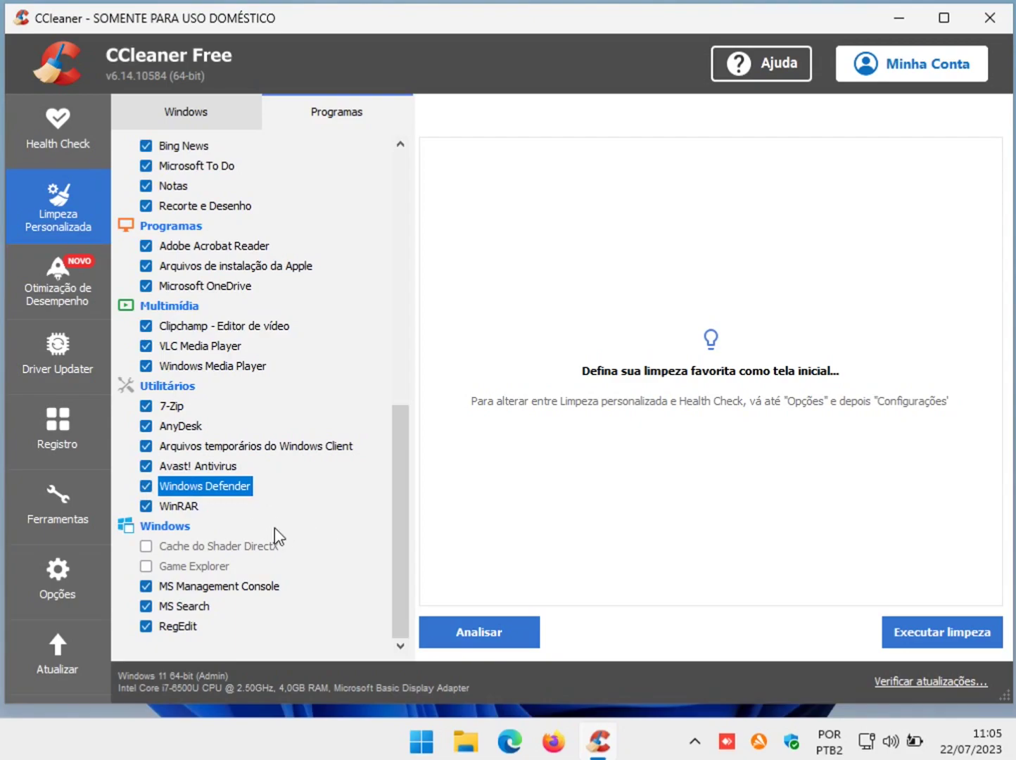
Step: In the Windows group of the program list, tick Cache do Shader DirectX and Game Explorer, accepting the alert
left_click(147, 546)
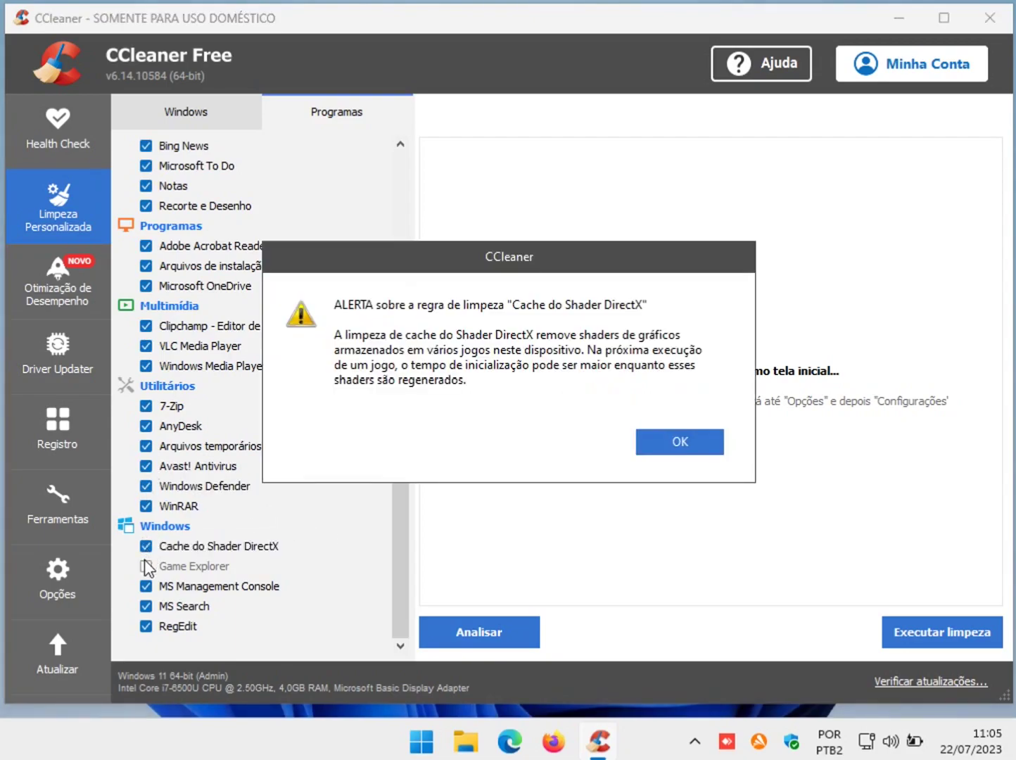
left_click(652, 455)
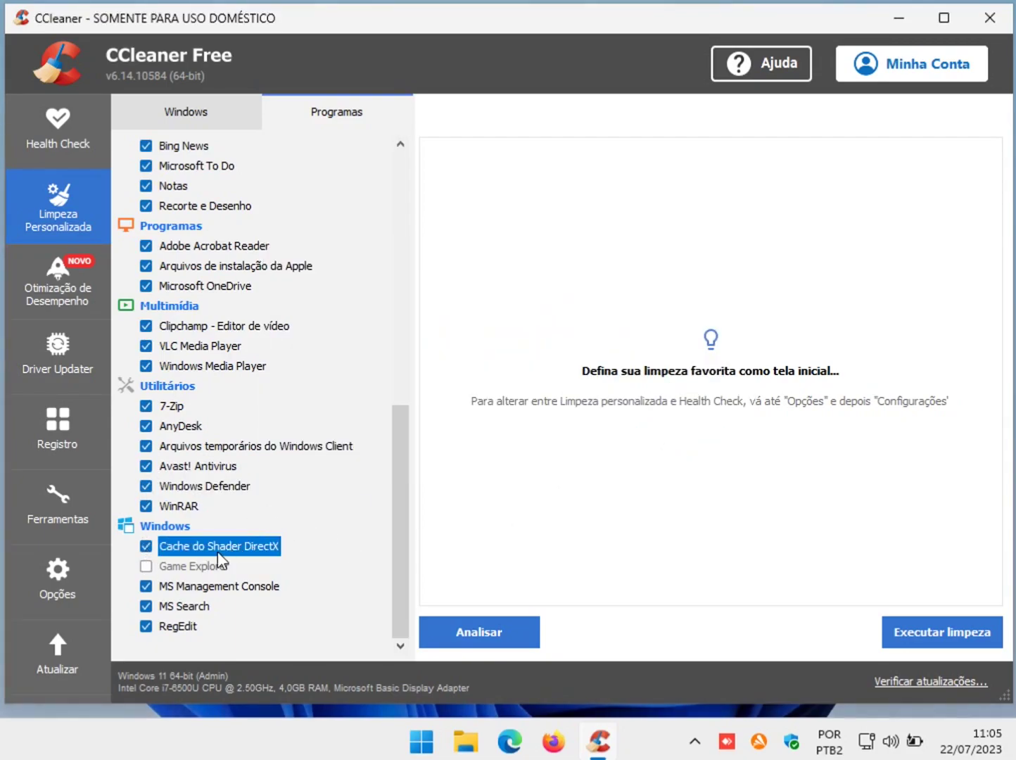
left_click(145, 567)
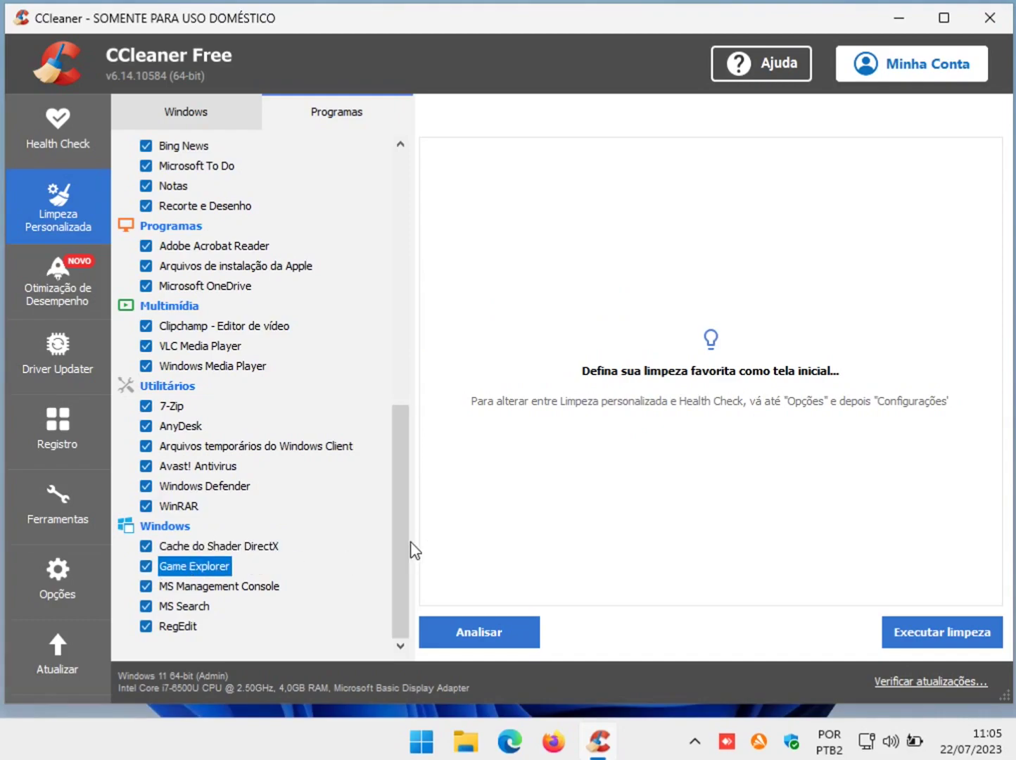
Step: Analyse the selected items and run the custom cleaning, agreeing to delete the selected files from the PC
left_click(477, 628)
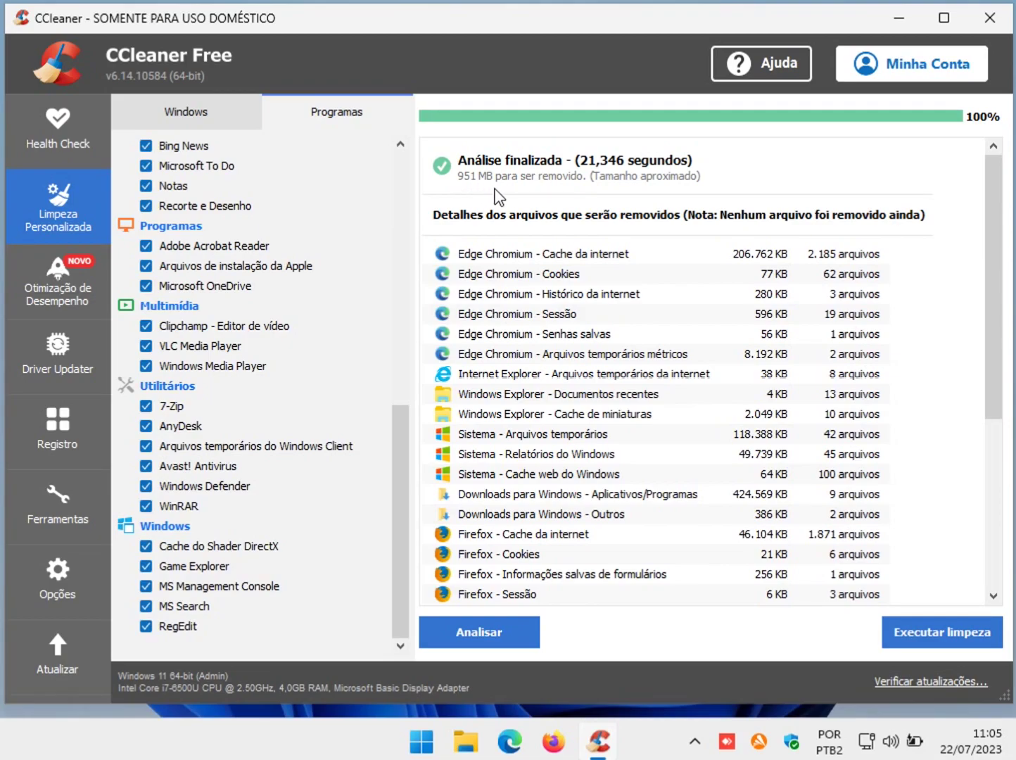
left_click(956, 631)
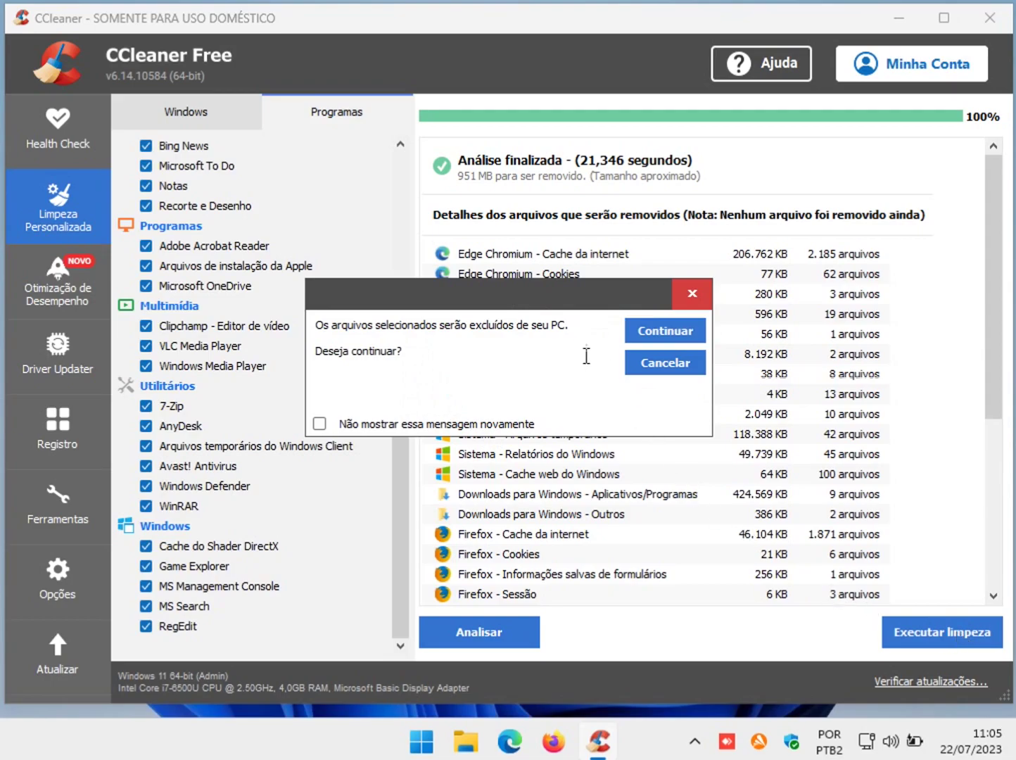
left_click(647, 335)
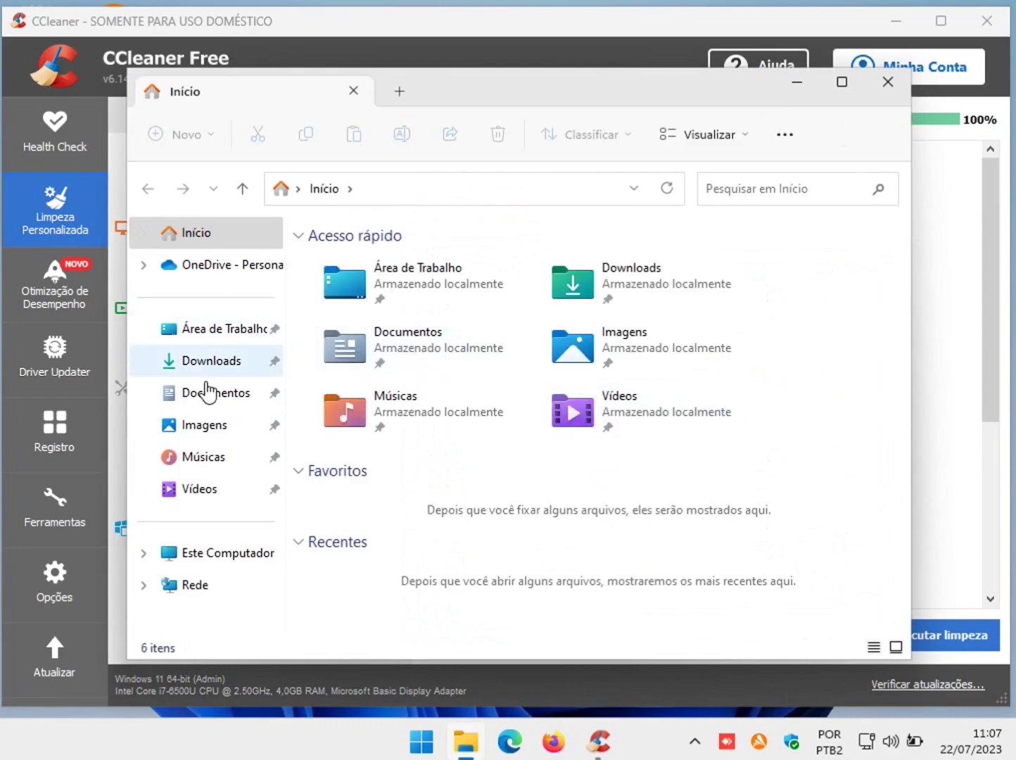
Step: Check the contents of the Downloads folder in File Explorer and close its window
left_click(218, 362)
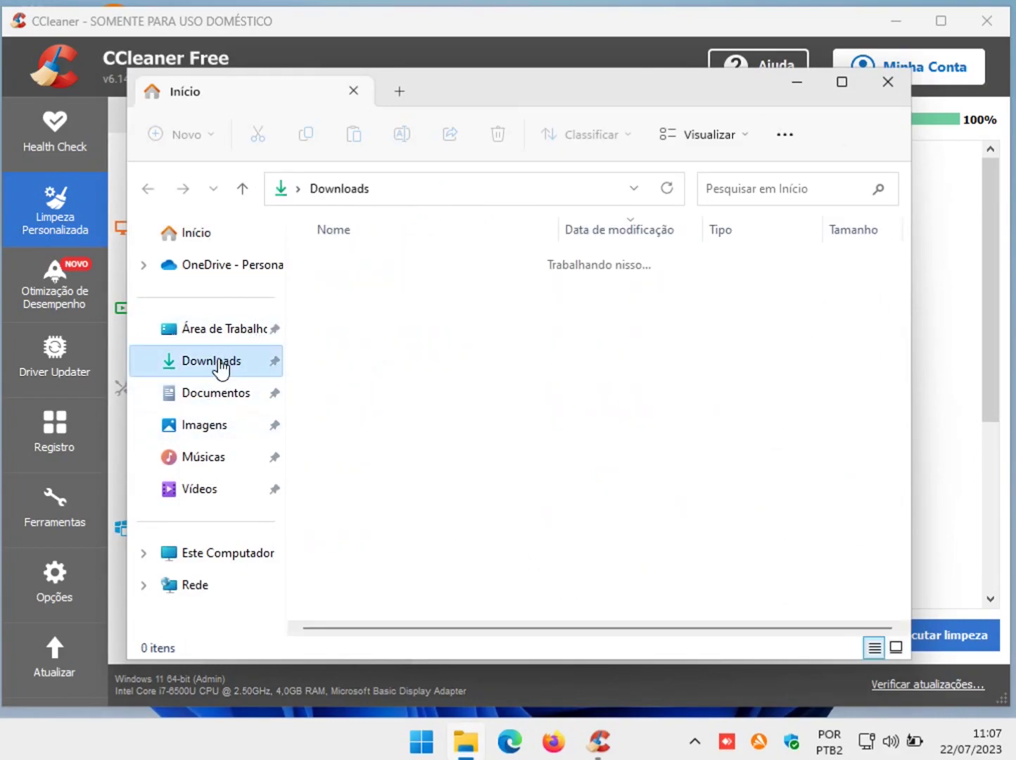
left_click_drag(450, 325, 383, 304)
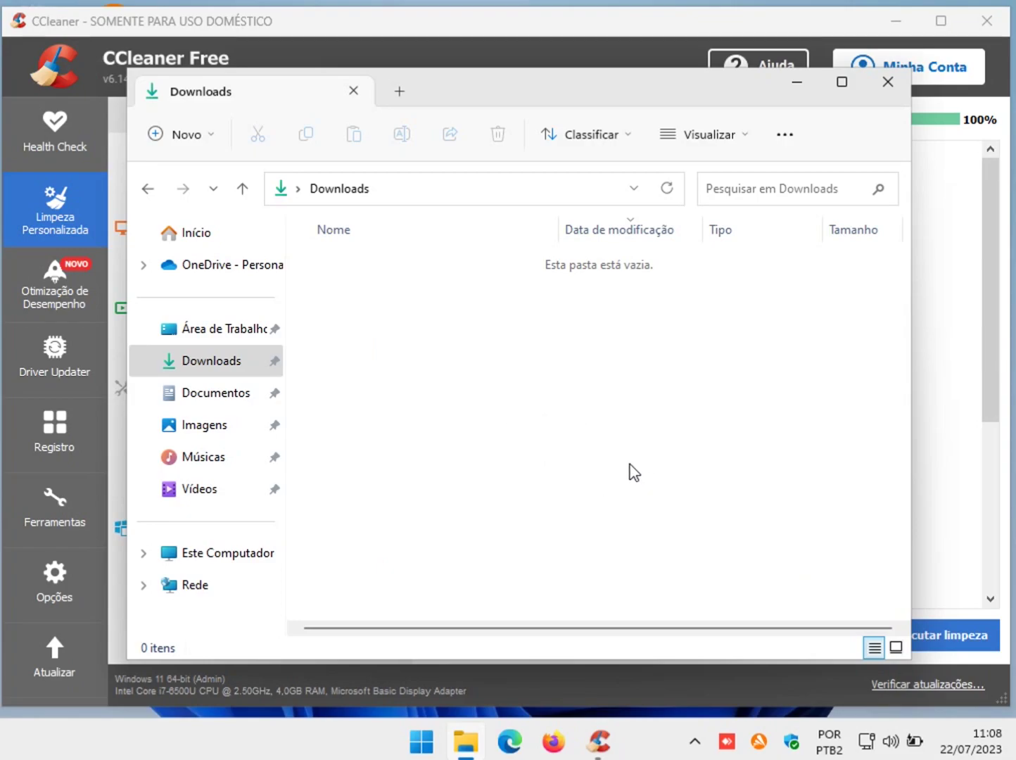
left_click(888, 81)
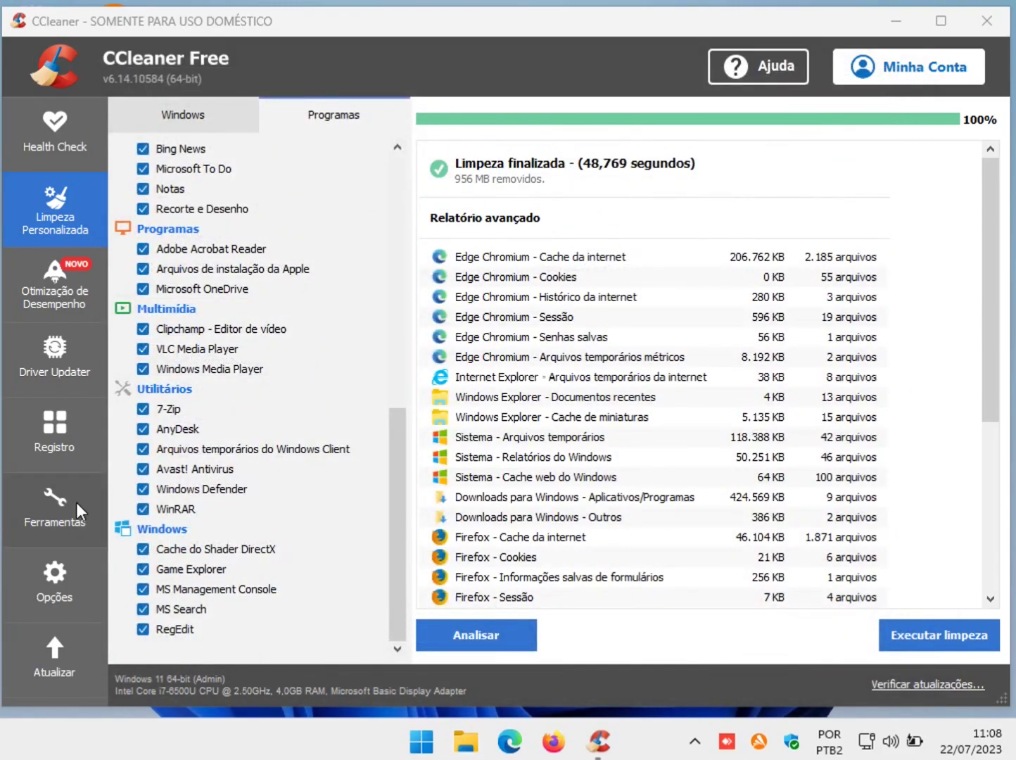
Step: Open the Otimização de Desempenho section
left_click(78, 290)
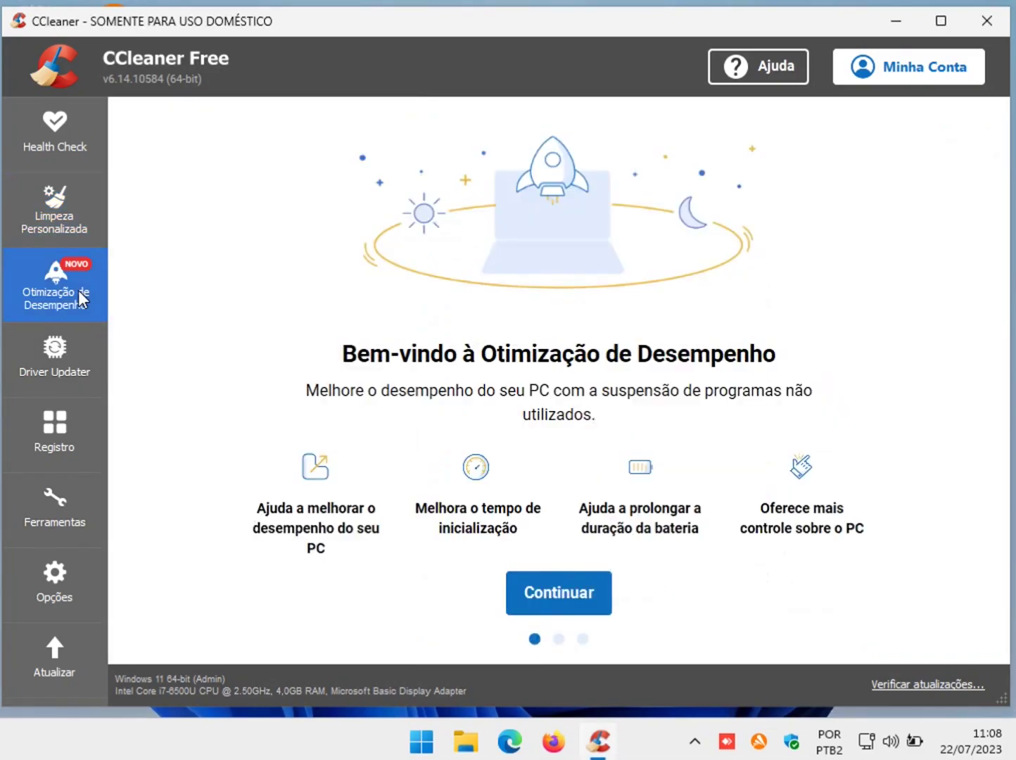